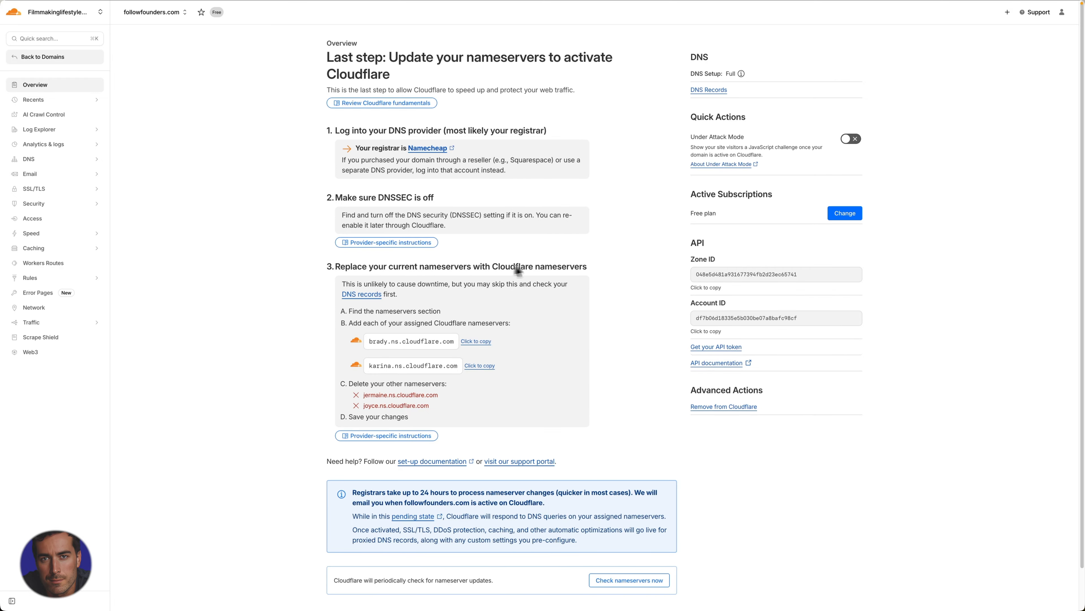
Step: Copy the first assigned Cloudflare nameserver, brady.ns.cloudflare.com, and switch to the Namecheap details page for followfounders.com
{"action": "left_click_drag", "start_coordinate": [586, 268], "coordinate": [369, 266]}
{"action": "left_click", "coordinate": [479, 267]}
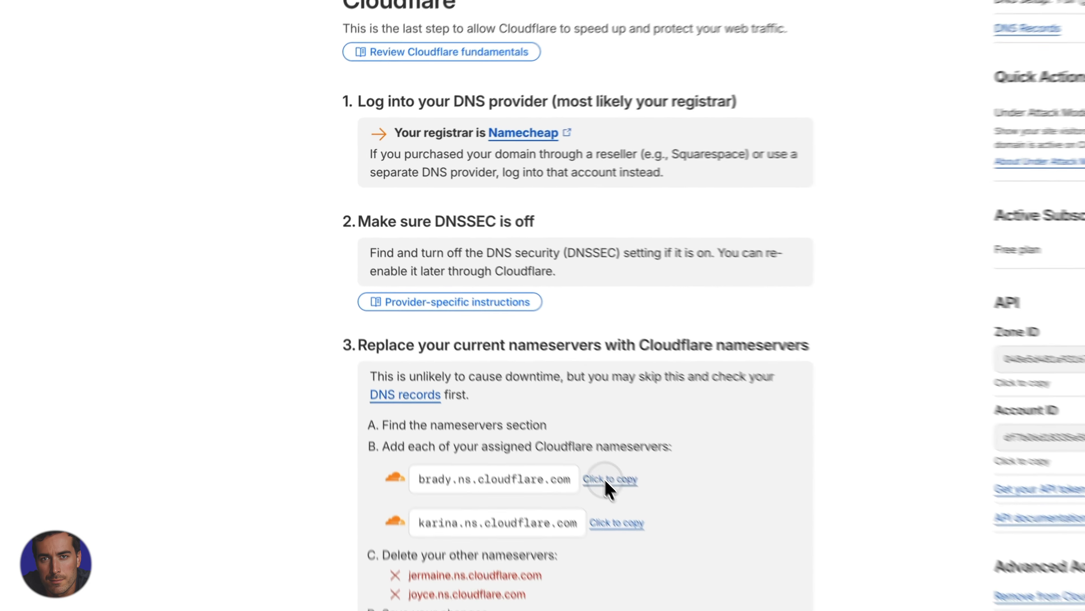
{"action": "left_click", "coordinate": [483, 341]}
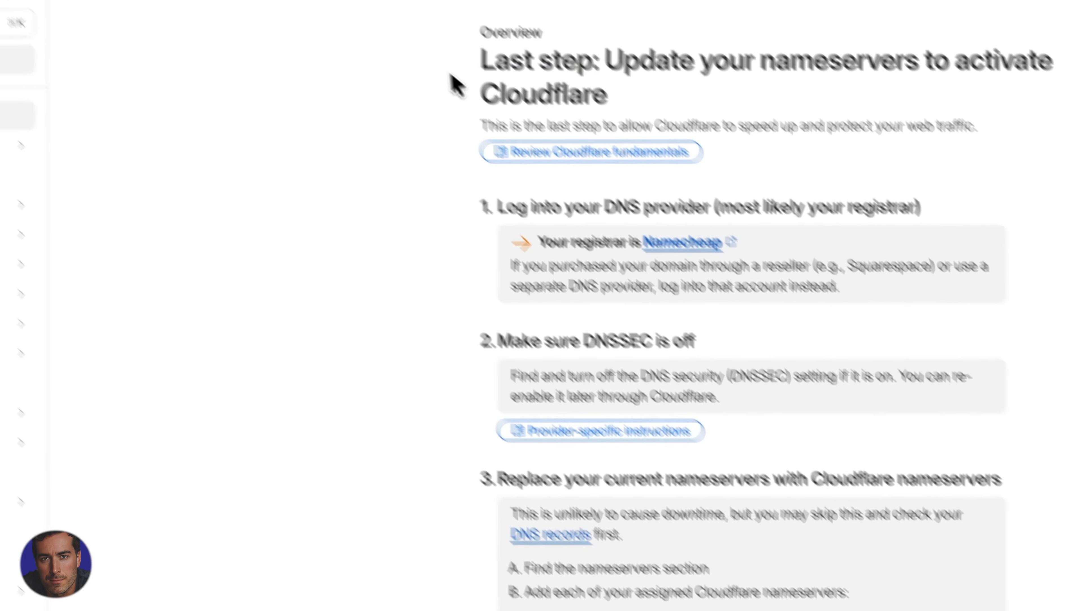
{"action": "left_click", "coordinate": [311, 48]}
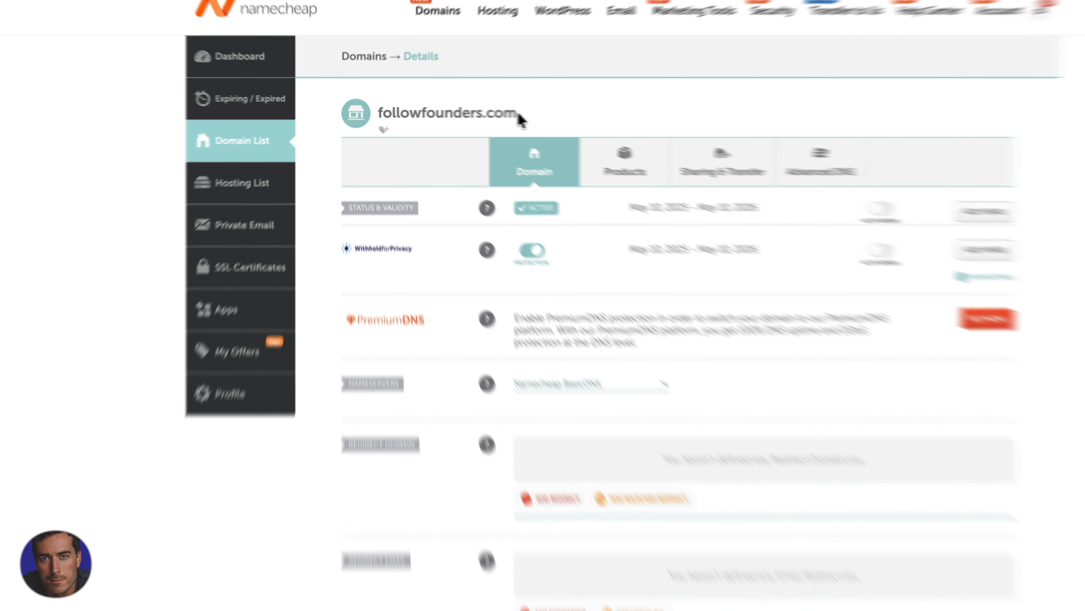
{"action": "left_click_drag", "start_coordinate": [466, 111], "coordinate": [369, 113]}
{"action": "left_click", "coordinate": [491, 130]}
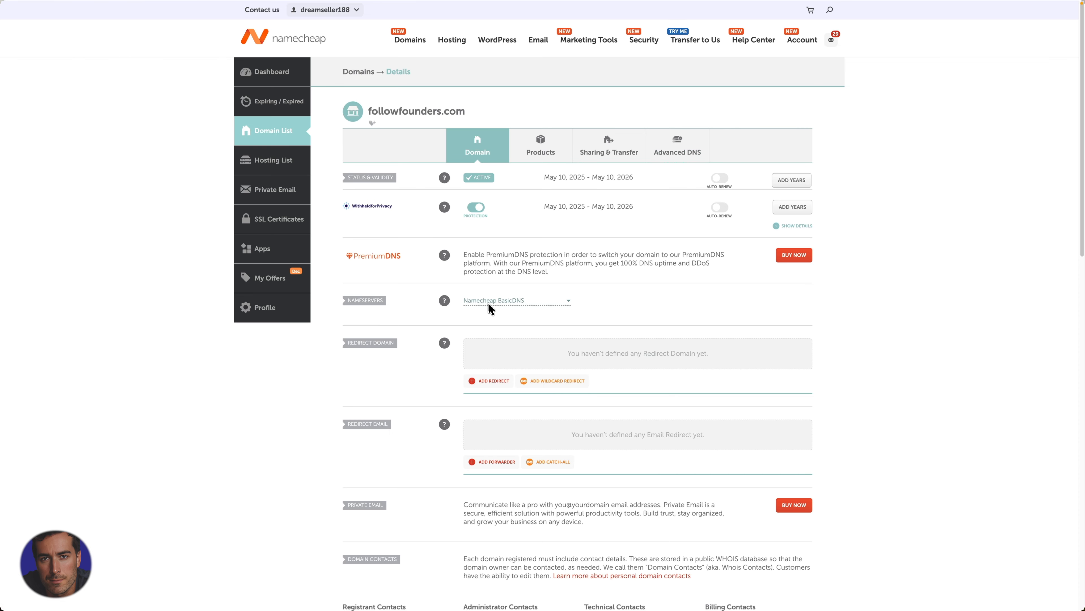
Step: Set the domain's nameservers to Custom DNS and enter brady.ns.cloudflare.com as Nameserver 1
{"action": "left_click", "coordinate": [511, 300]}
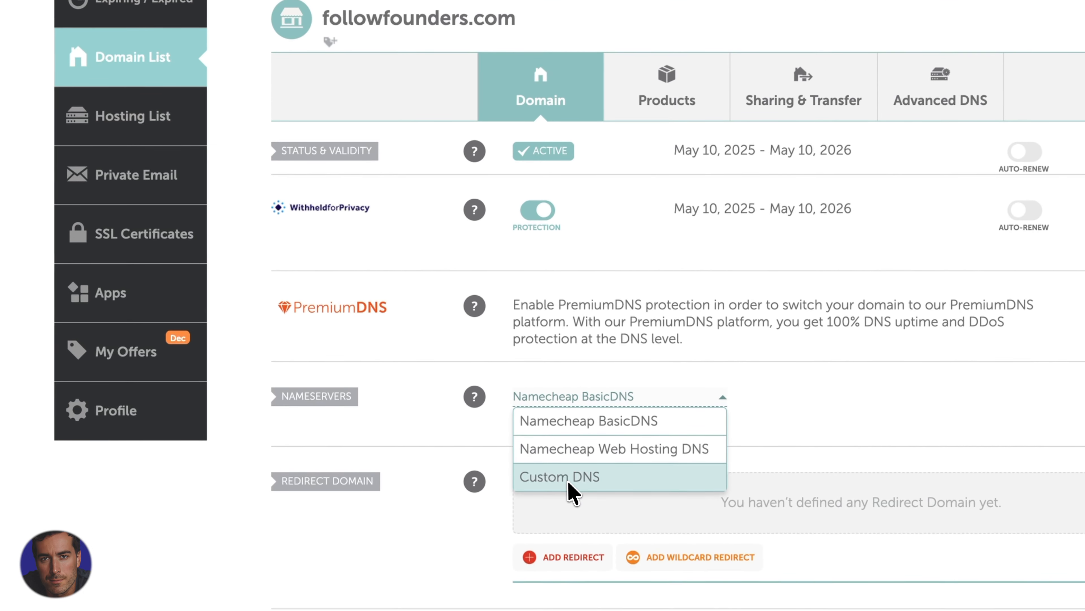
{"action": "left_click", "coordinate": [569, 483]}
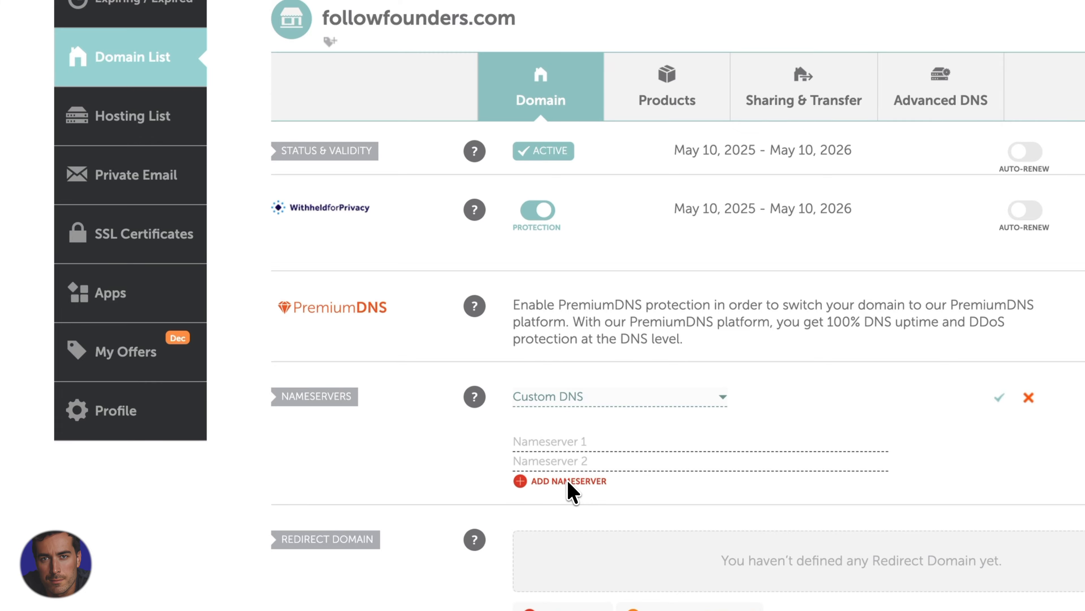
{"action": "left_click", "coordinate": [591, 442]}
{"action": "key", "text": "super+v"}
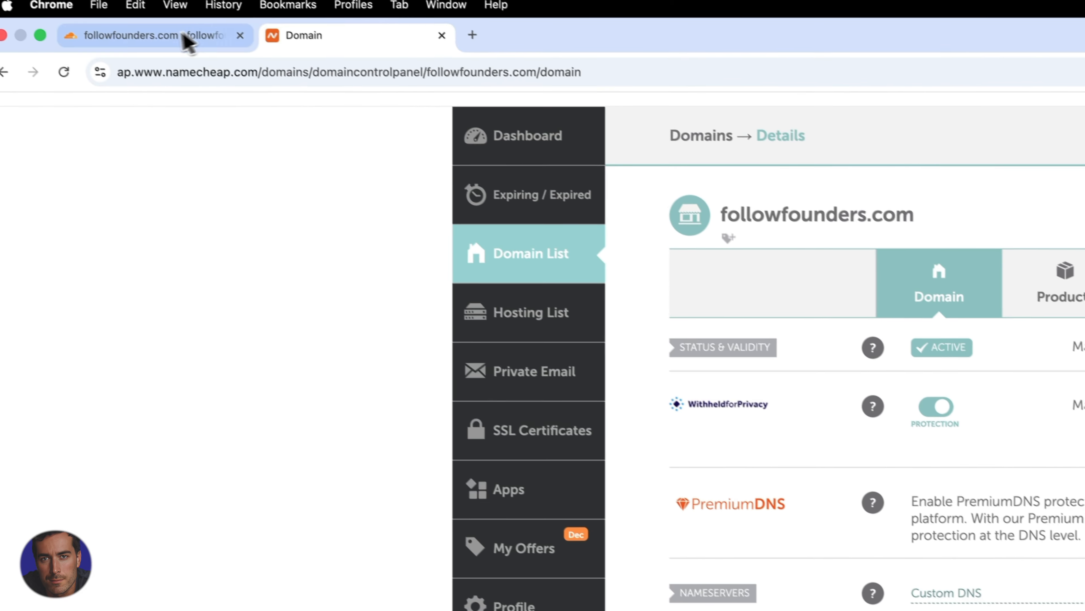
Step: Copy karina.ns.cloudflare.com from Cloudflare, enter it as Nameserver 2 in Namecheap, and save the nameserver settings
{"action": "left_click", "coordinate": [185, 36]}
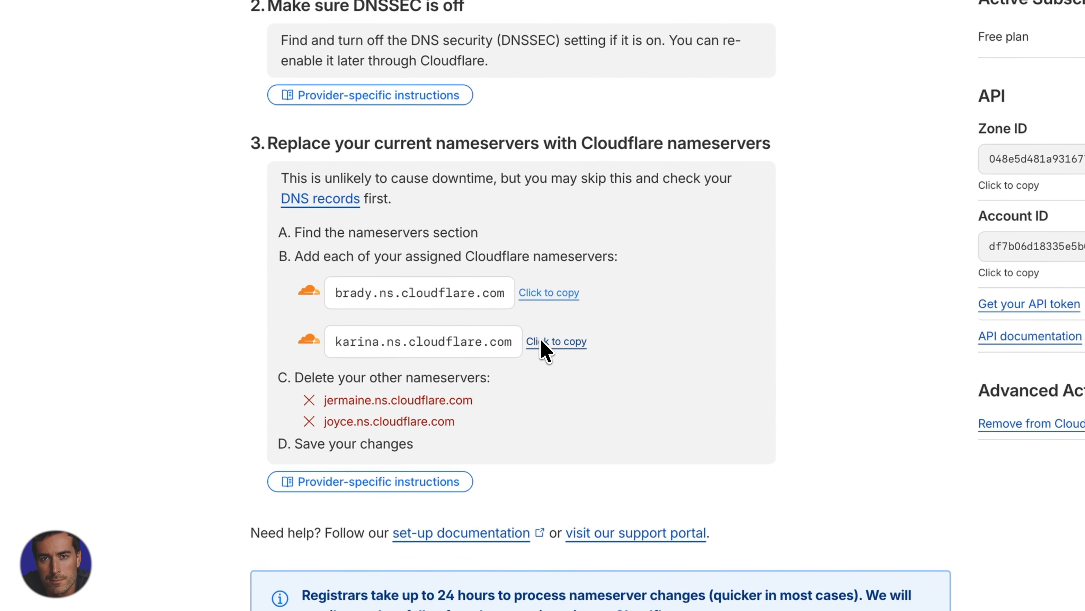
{"action": "left_click", "coordinate": [540, 341]}
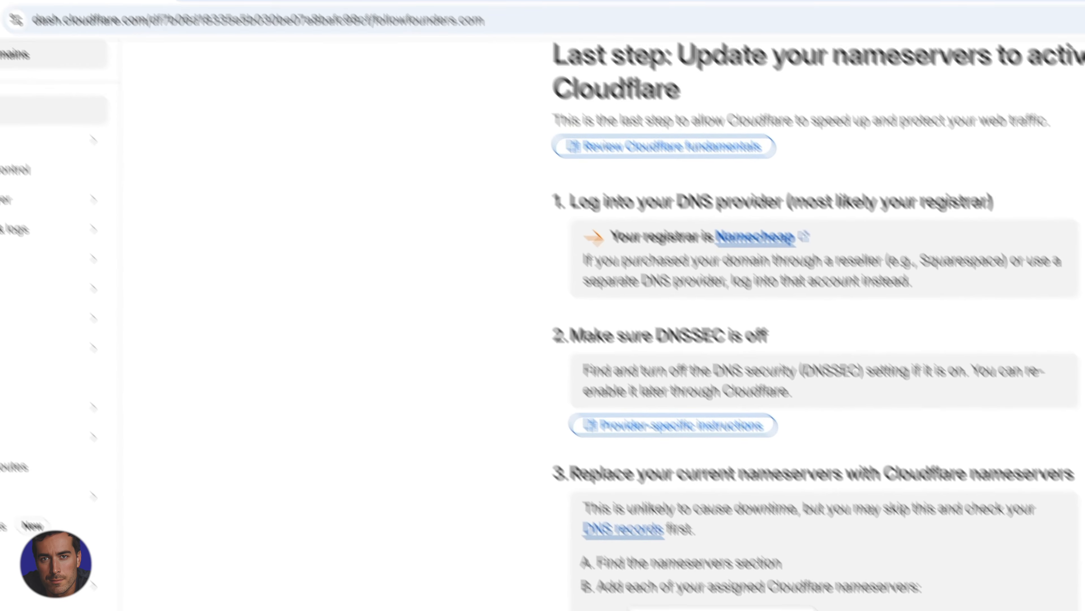
{"action": "left_click", "coordinate": [355, 48]}
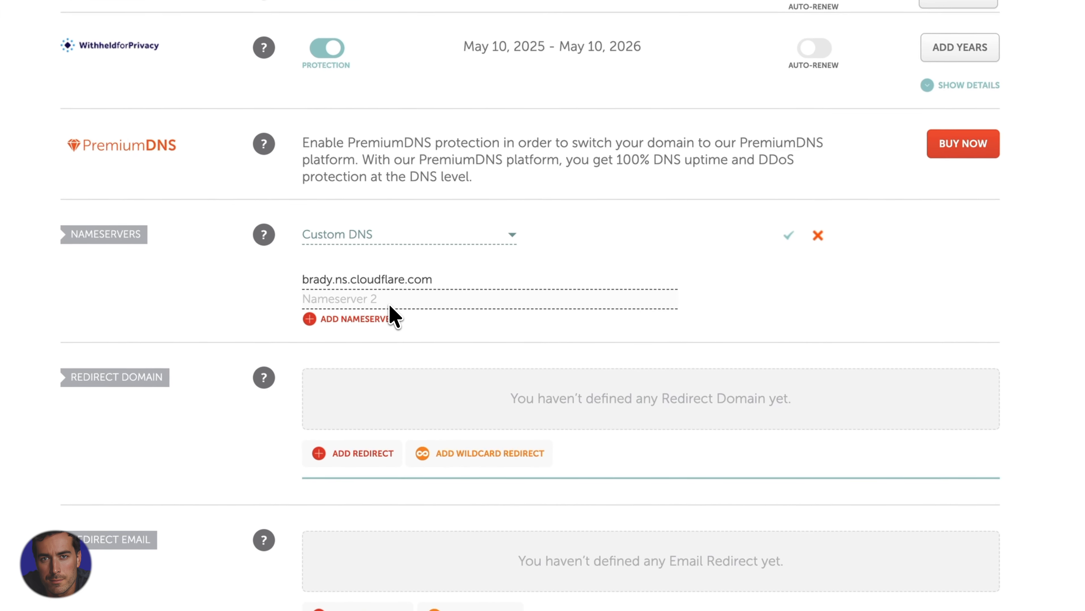
{"action": "left_click", "coordinate": [390, 306]}
{"action": "key", "text": "ctrl+v"}
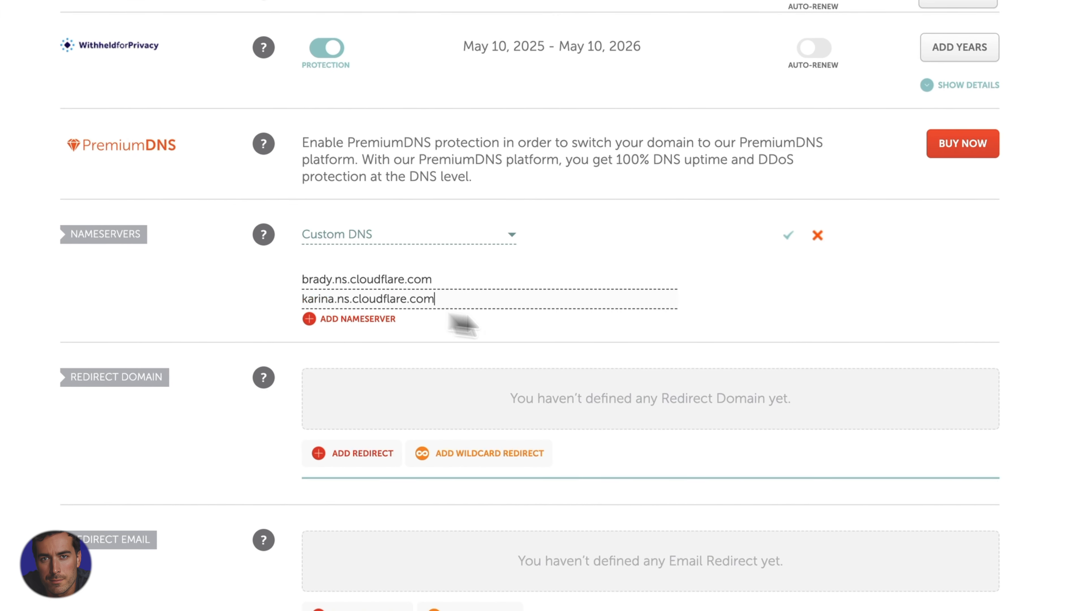
{"action": "left_click", "coordinate": [789, 236]}
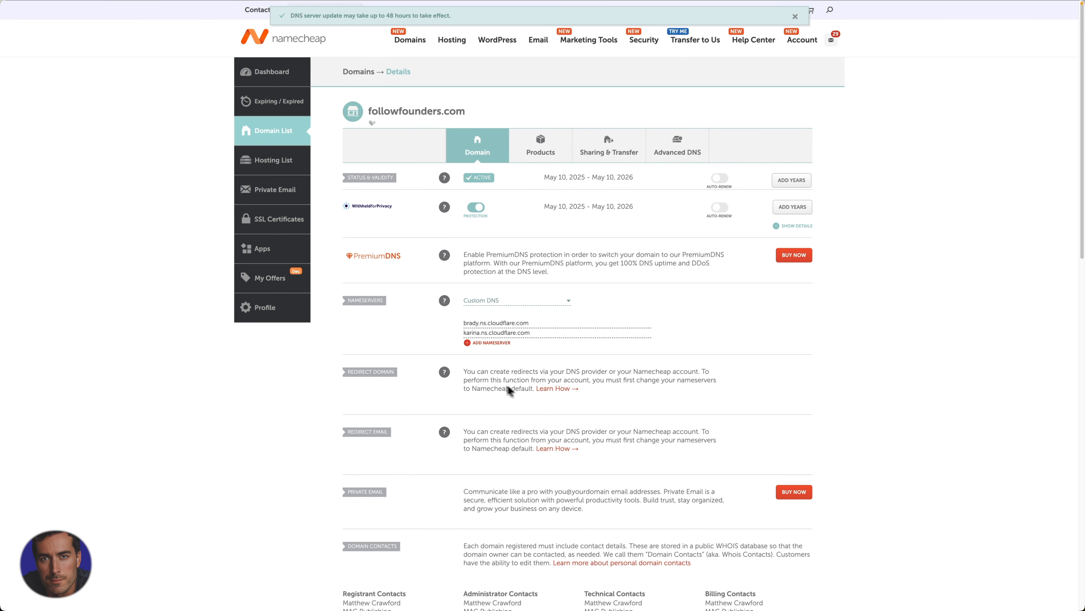
Step: Reload the Namecheap domain page to check the saved nameservers, and review the remaining activation instructions in Cloudflare
{"action": "left_click", "coordinate": [41, 40]}
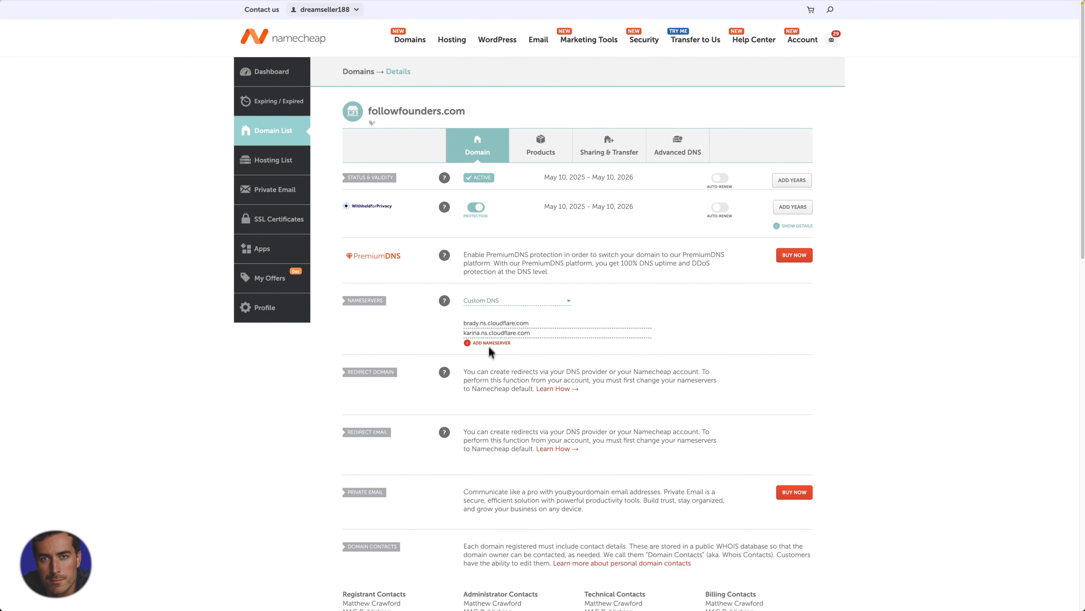
{"action": "mouse_move", "coordinate": [146, 4]}
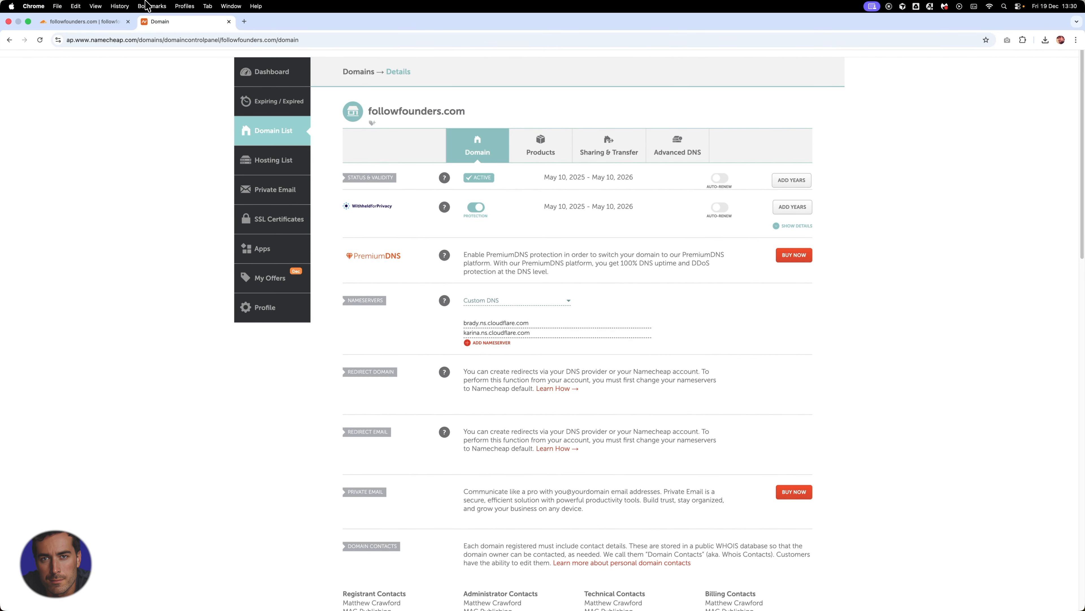
{"action": "left_click", "coordinate": [97, 21]}
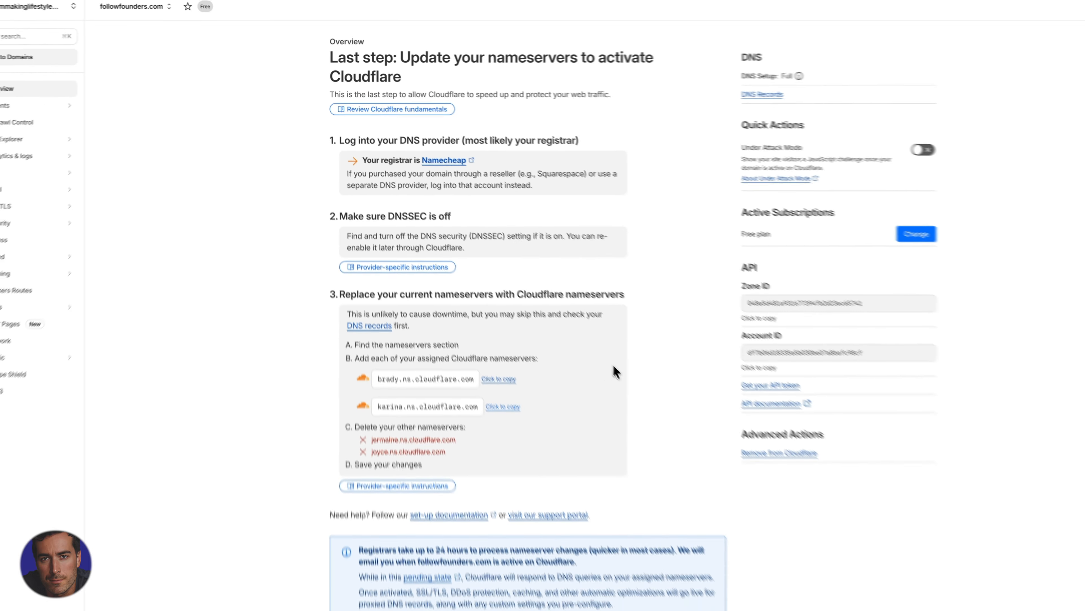
{"action": "scroll", "coordinate": [649, 342], "scroll_direction": "down", "scroll_amount": 3}
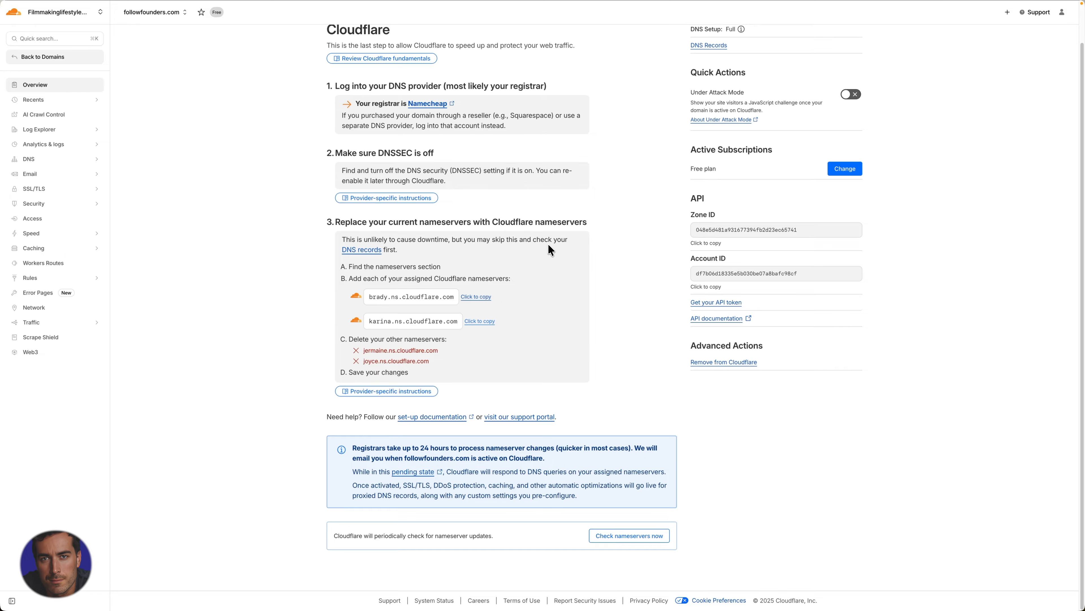
Step: Check the activation status of followfounders.com in Cloudflare against its nameserver settings in Namecheap
{"action": "left_click", "coordinate": [243, 21]}
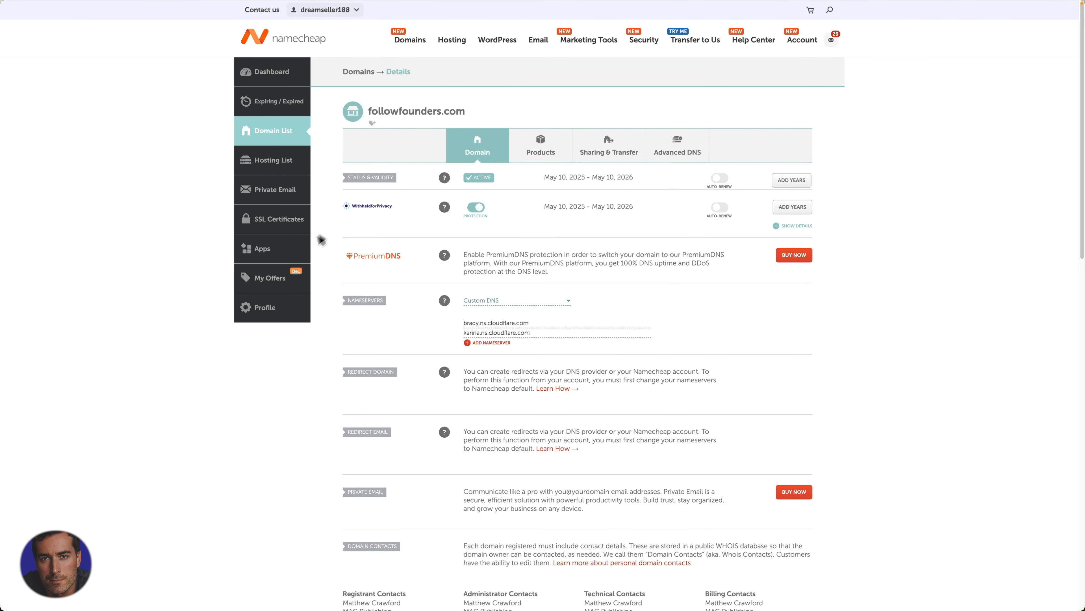
{"action": "key", "text": "ctrl+Tab"}
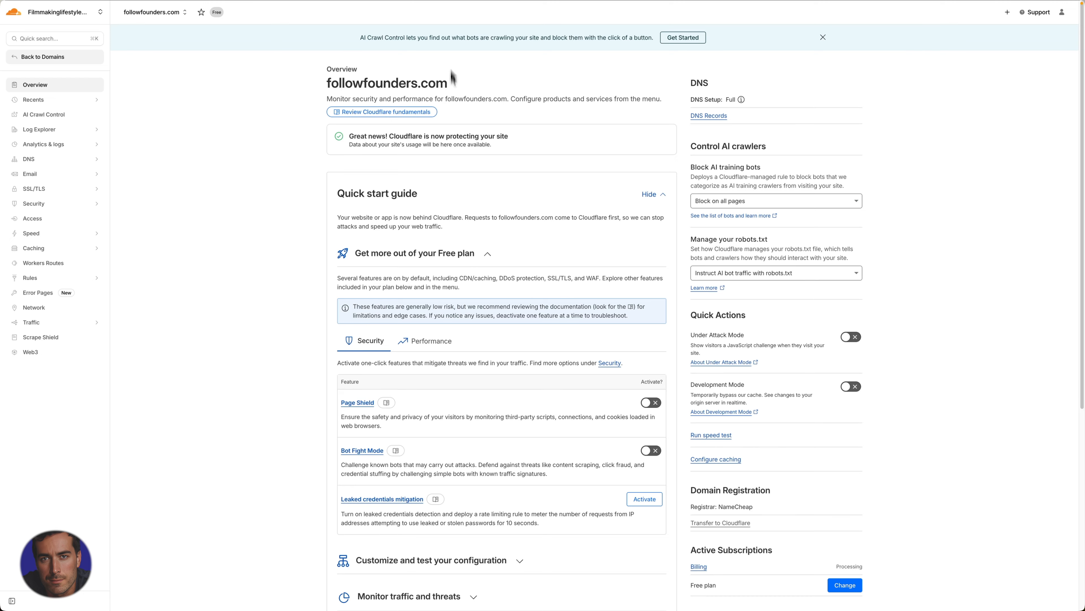
{"action": "left_click_drag", "start_coordinate": [509, 136], "coordinate": [395, 136]}
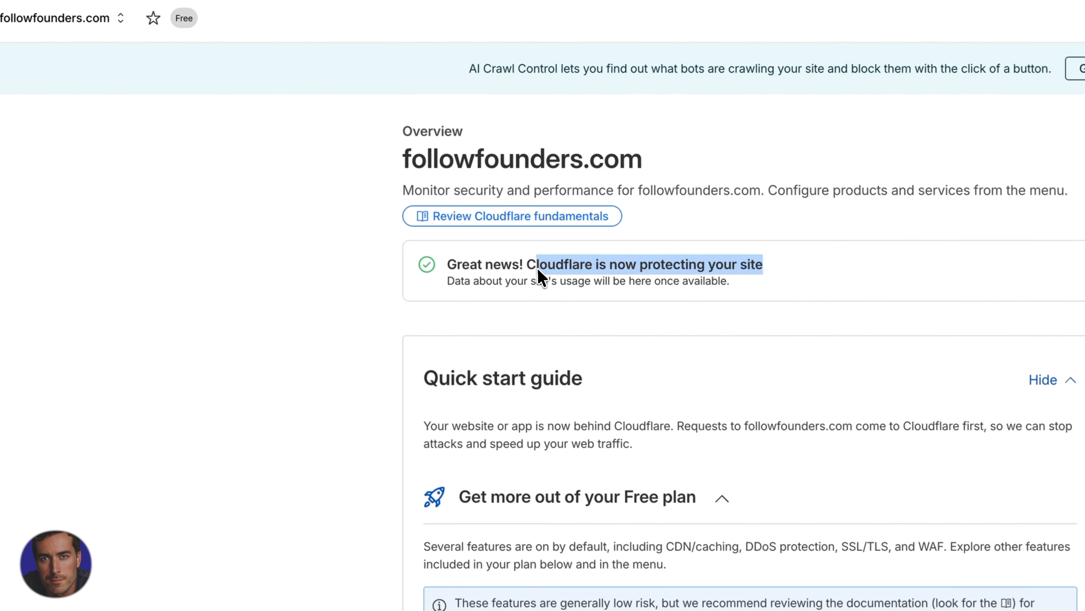
{"action": "left_click", "coordinate": [276, 322]}
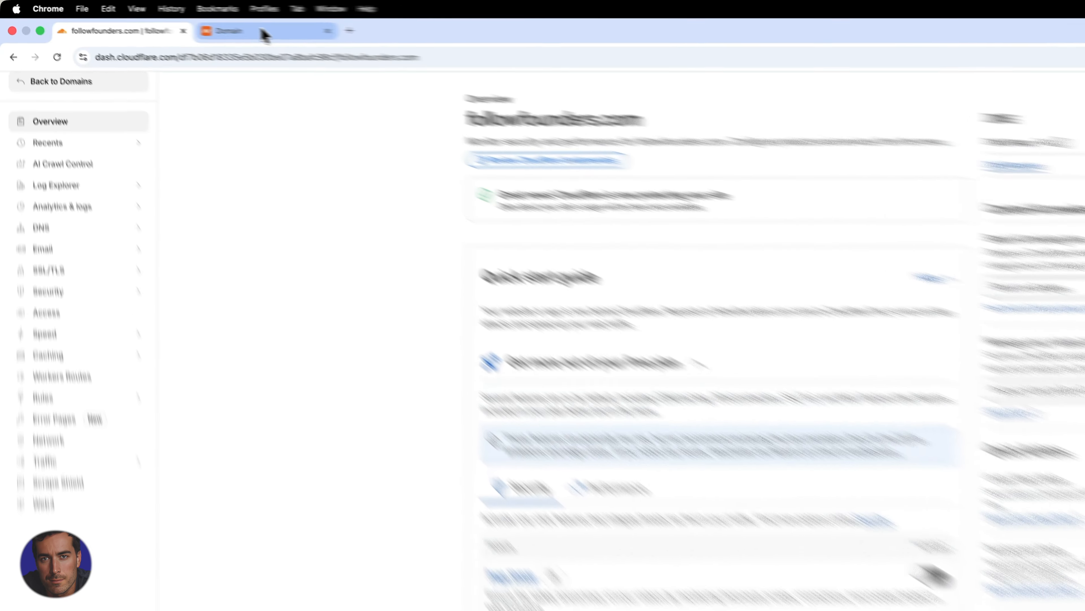
{"action": "left_click", "coordinate": [262, 32]}
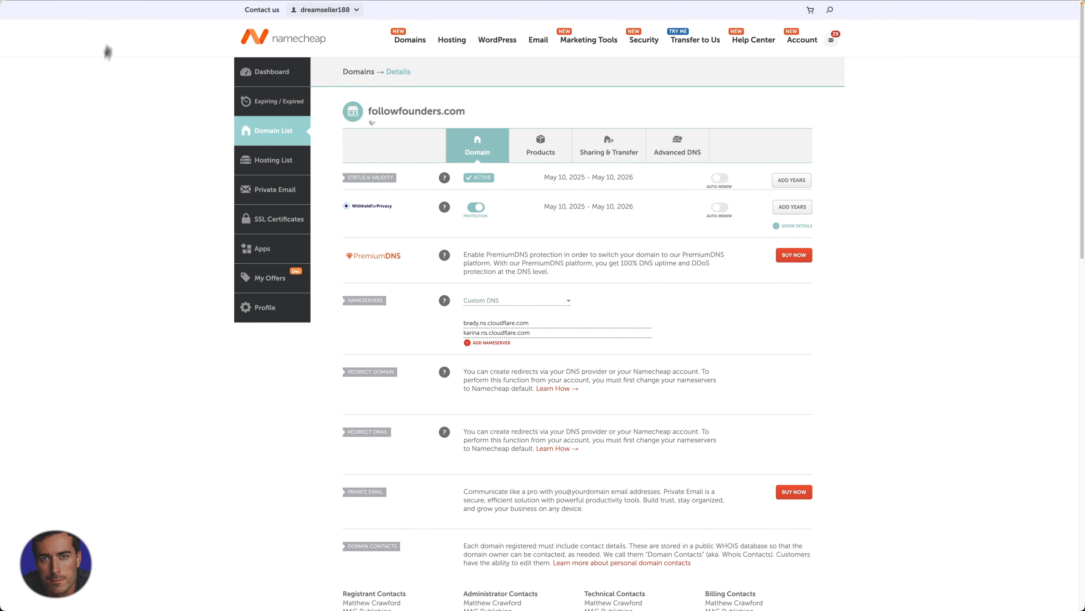
{"action": "left_click", "coordinate": [202, 48]}
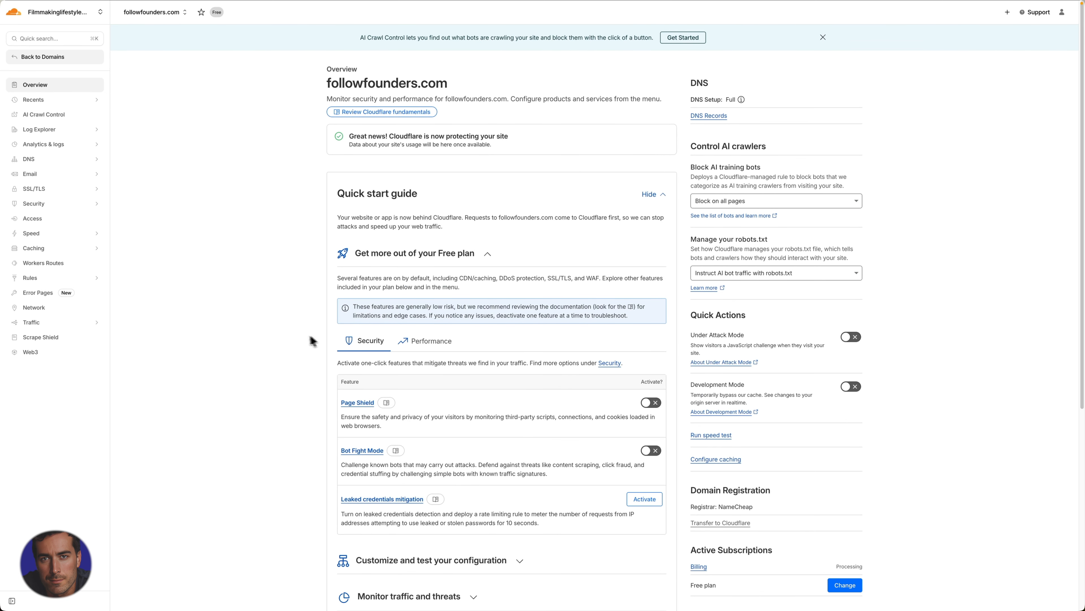
Step: Switch Bot Fight Mode on and back off in the quick start guide's security features
{"action": "scroll", "coordinate": [310, 342], "scroll_direction": "down", "scroll_amount": 5}
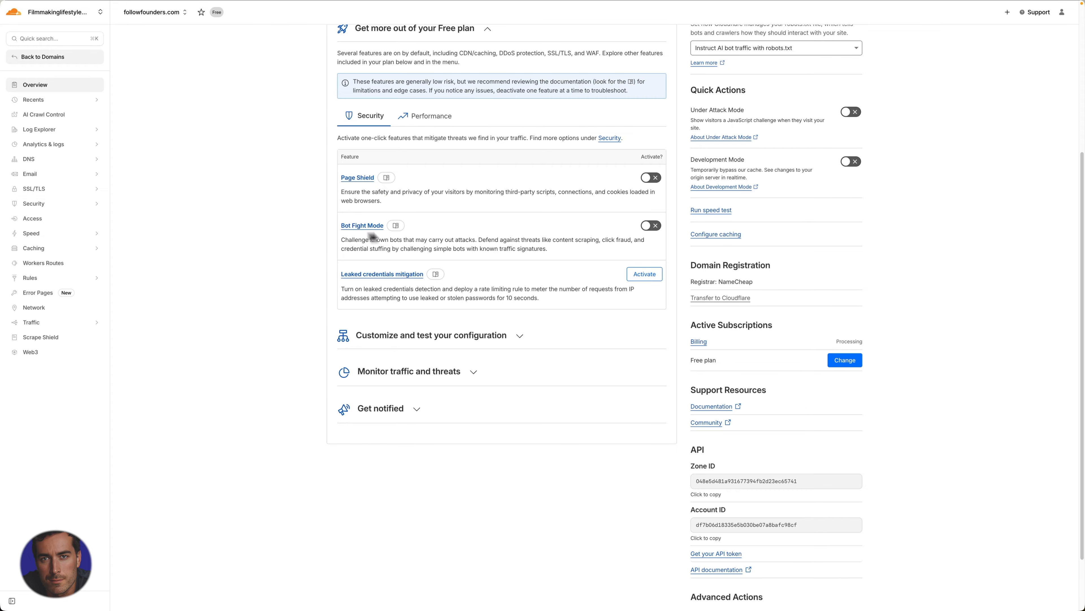
{"action": "left_click", "coordinate": [652, 225]}
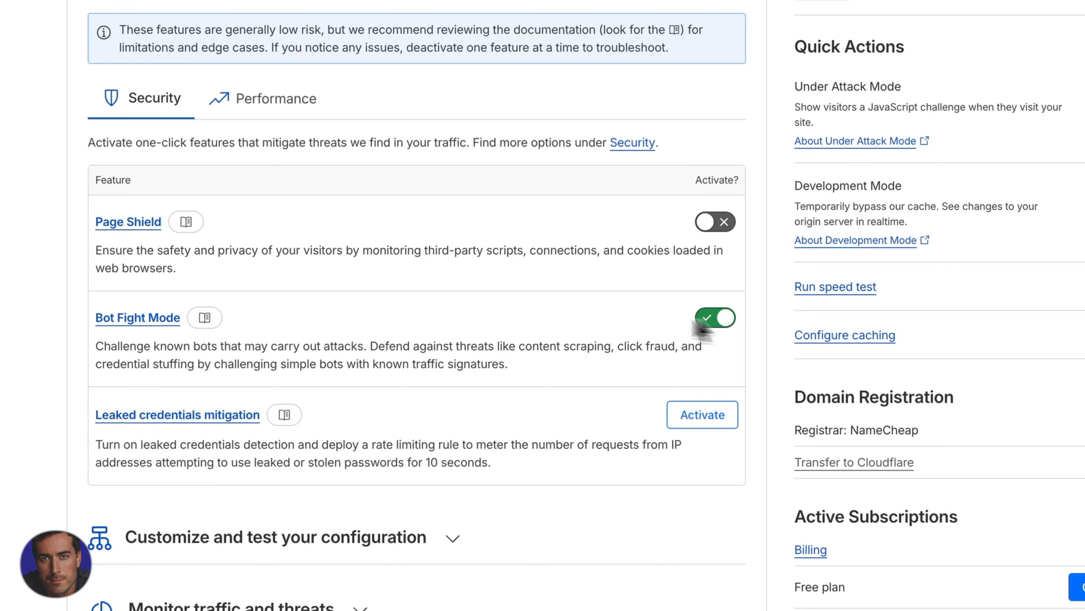
{"action": "left_click", "coordinate": [782, 351]}
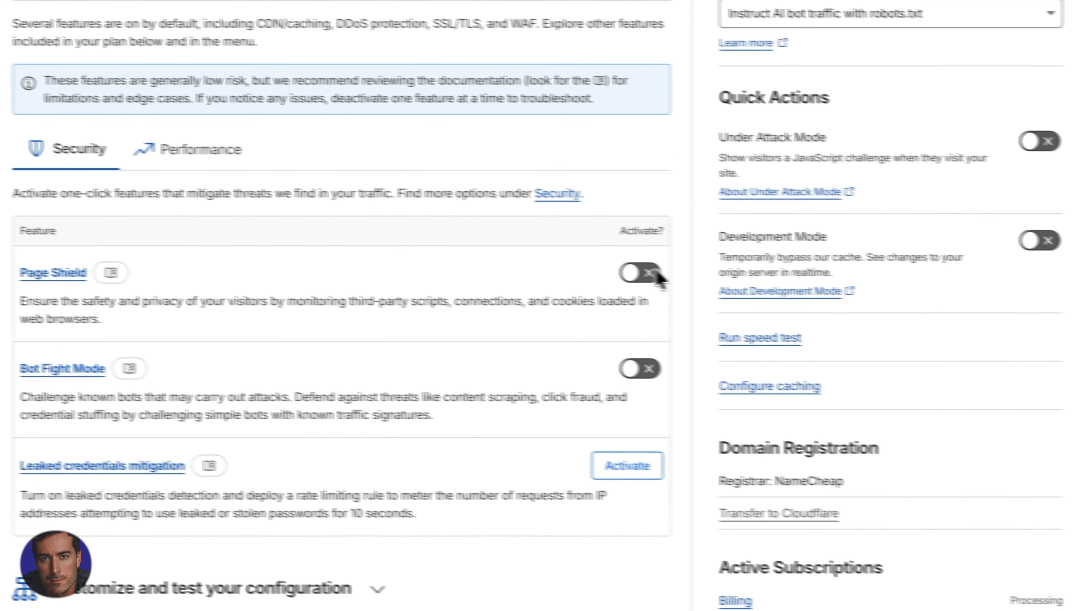
Step: Turn on Page Shield in the quick start guide's security features and review its description
{"action": "left_click", "coordinate": [657, 274]}
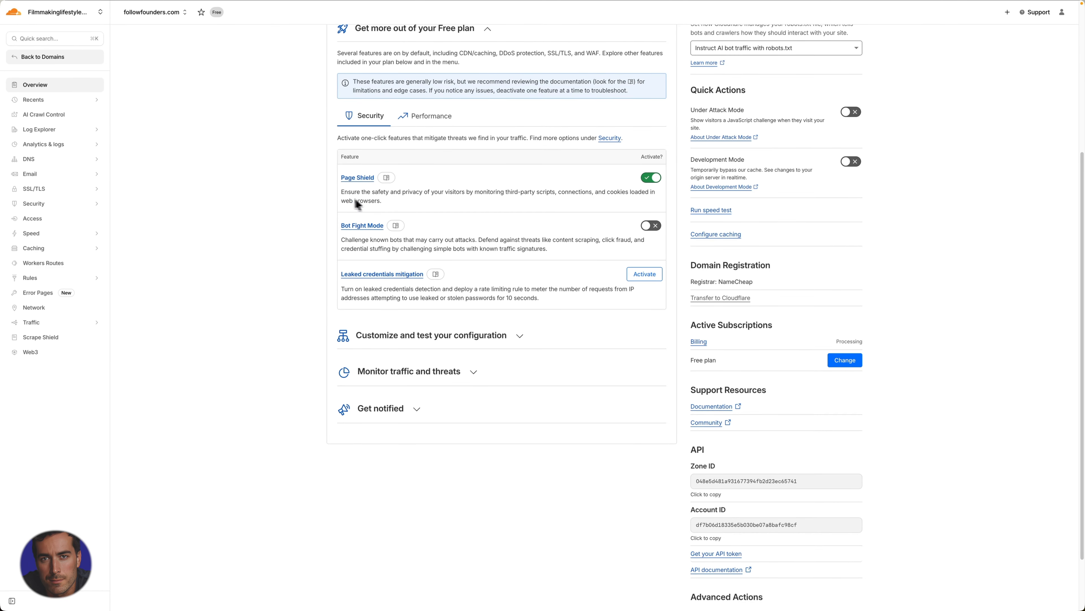
{"action": "left_click_drag", "start_coordinate": [401, 204], "coordinate": [329, 206]}
{"action": "left_click", "coordinate": [301, 219]}
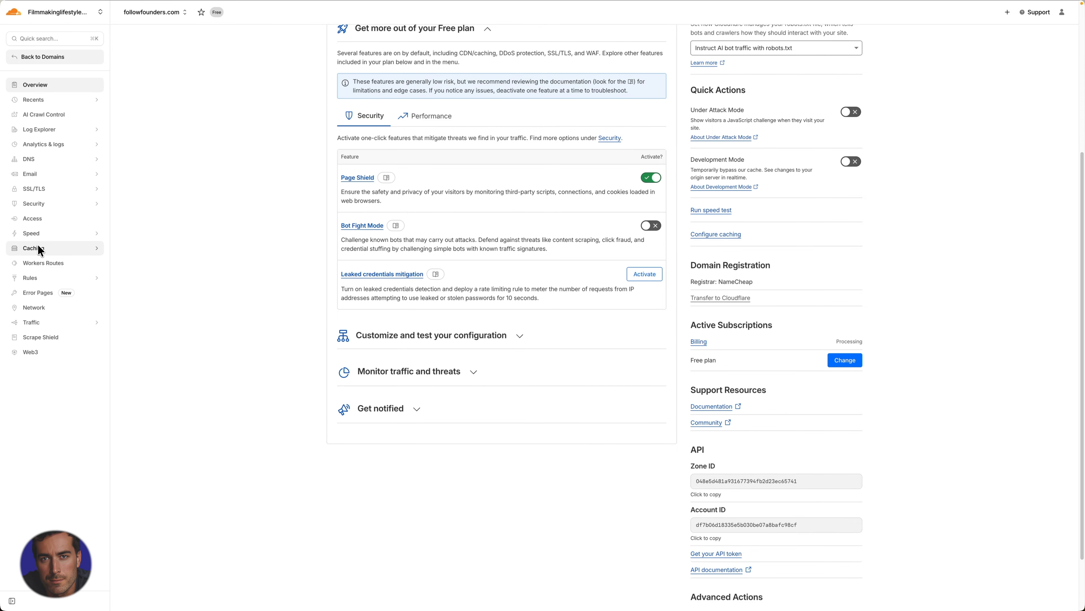
Step: Look through the domain's Security and SSL/TLS sections and open the Edge Certificates settings
{"action": "left_click", "coordinate": [34, 203]}
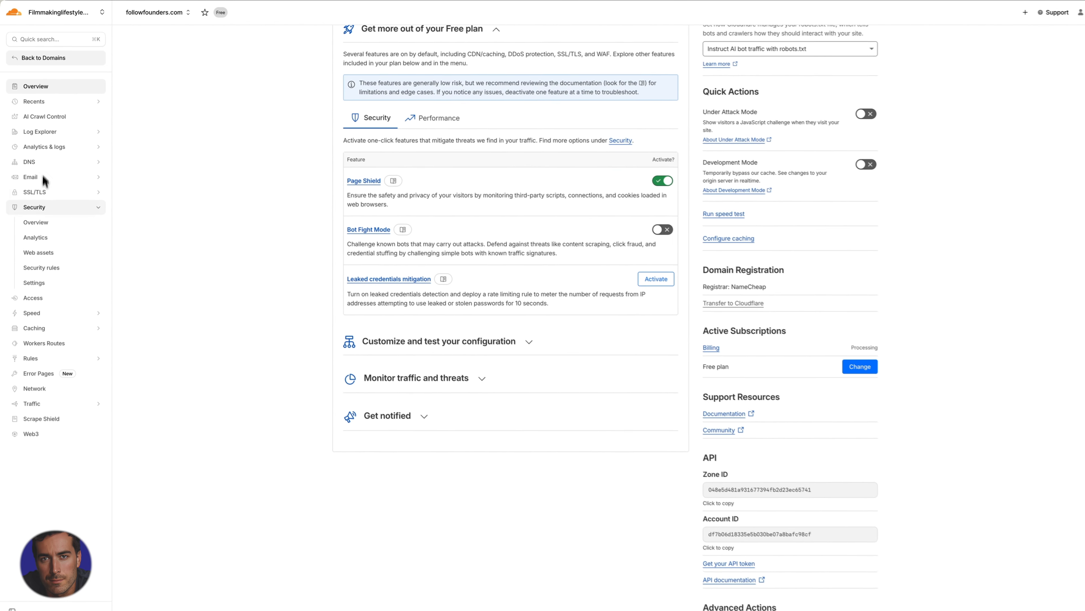
{"action": "left_click", "coordinate": [41, 192]}
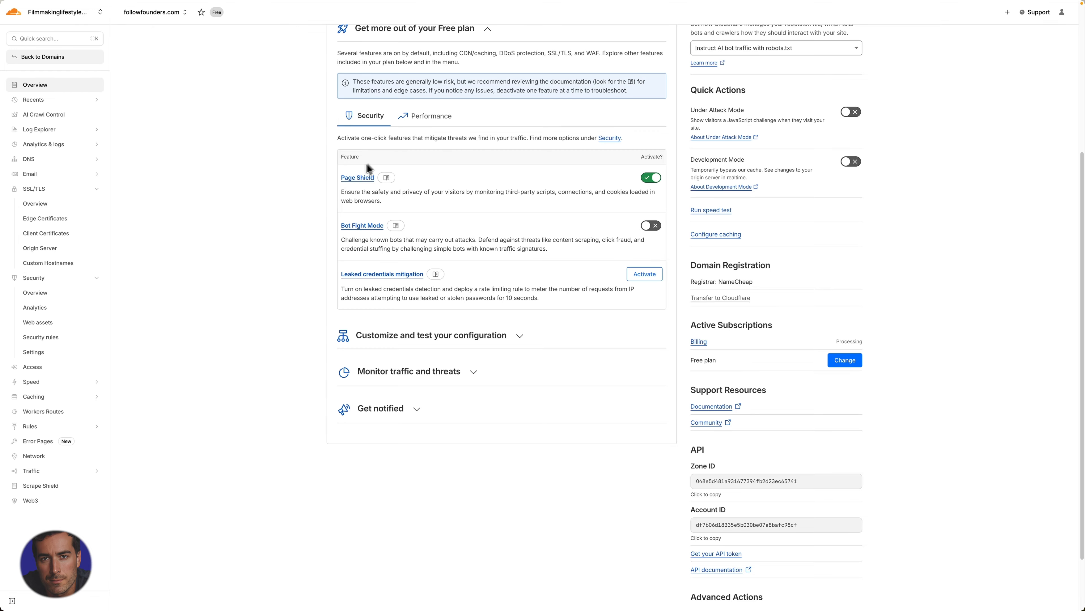
{"action": "scroll", "coordinate": [312, 231], "scroll_direction": "up", "scroll_amount": 5}
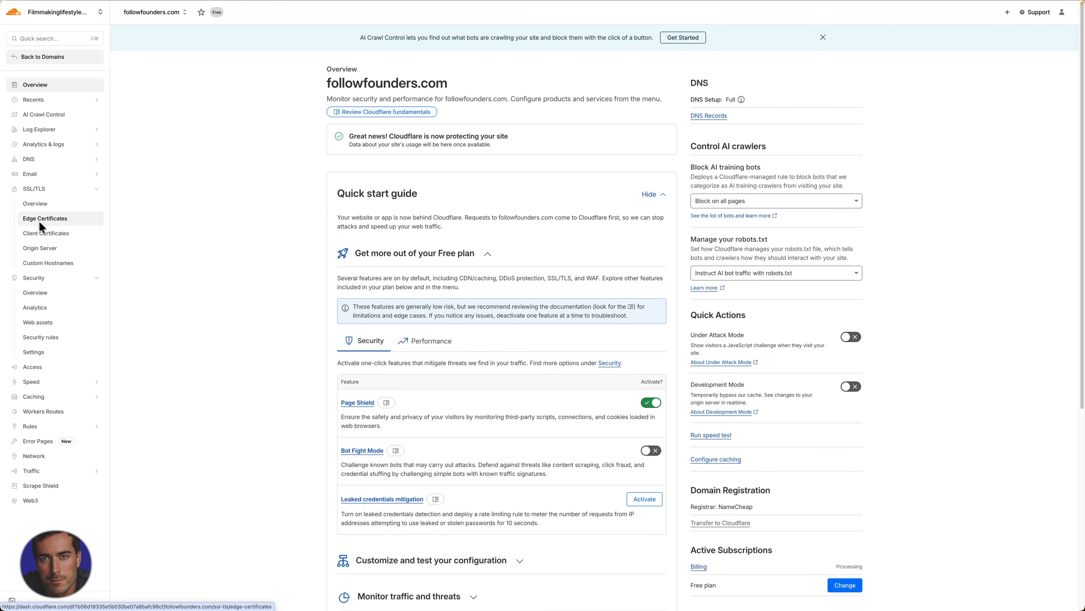
{"action": "left_click", "coordinate": [40, 223]}
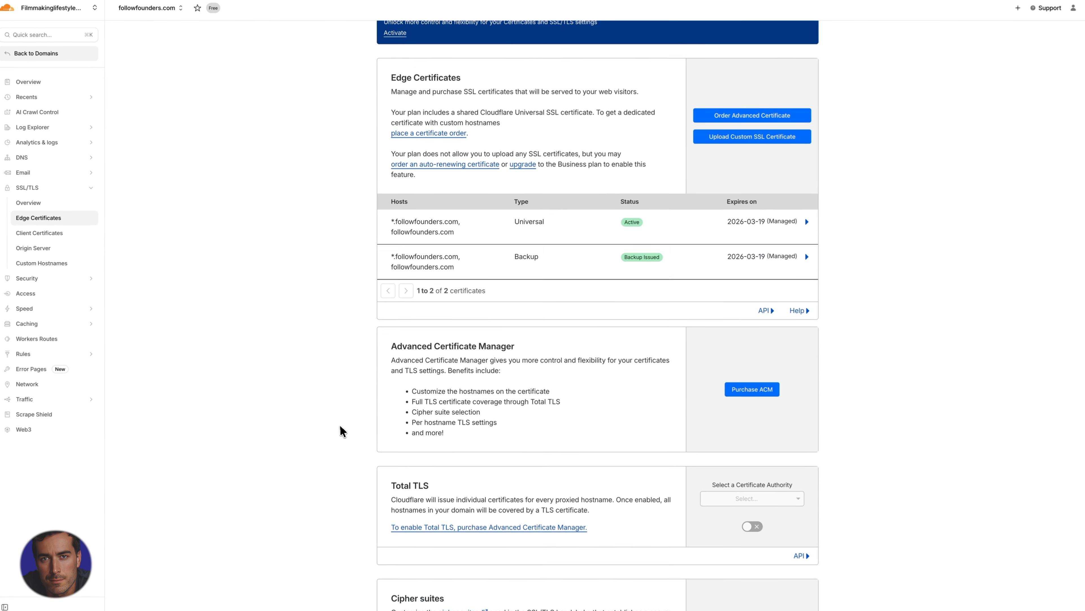
Step: Turn on Always Use HTTPS in the domain's edge certificate settings and review the HSTS option
{"action": "scroll", "coordinate": [337, 436], "scroll_direction": "down", "scroll_amount": 3}
{"action": "scroll", "coordinate": [305, 275], "scroll_direction": "down", "scroll_amount": 6}
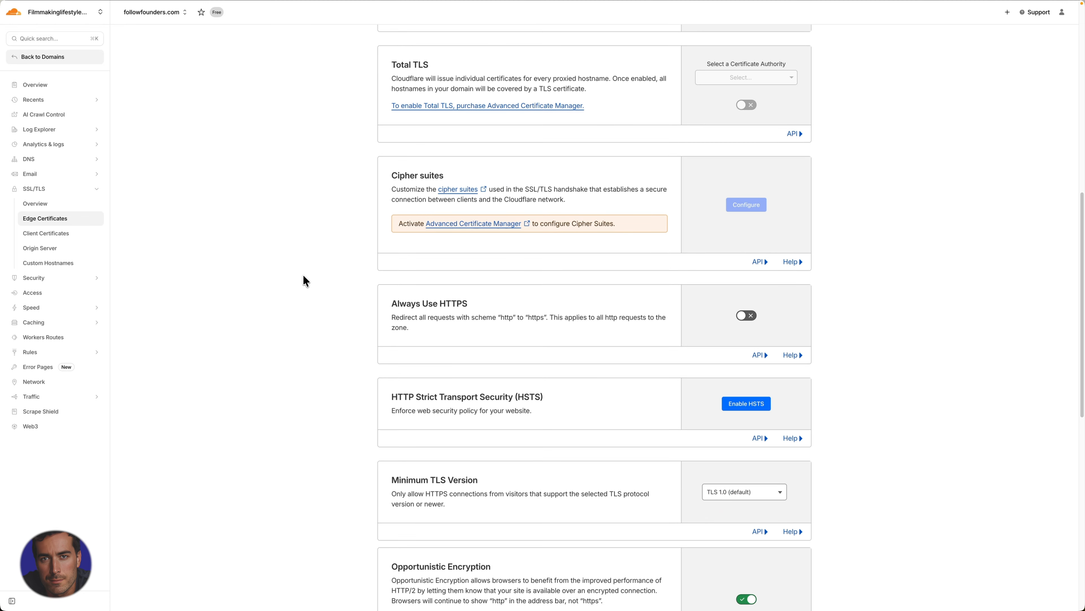
{"action": "scroll", "coordinate": [306, 283], "scroll_direction": "down", "scroll_amount": 5}
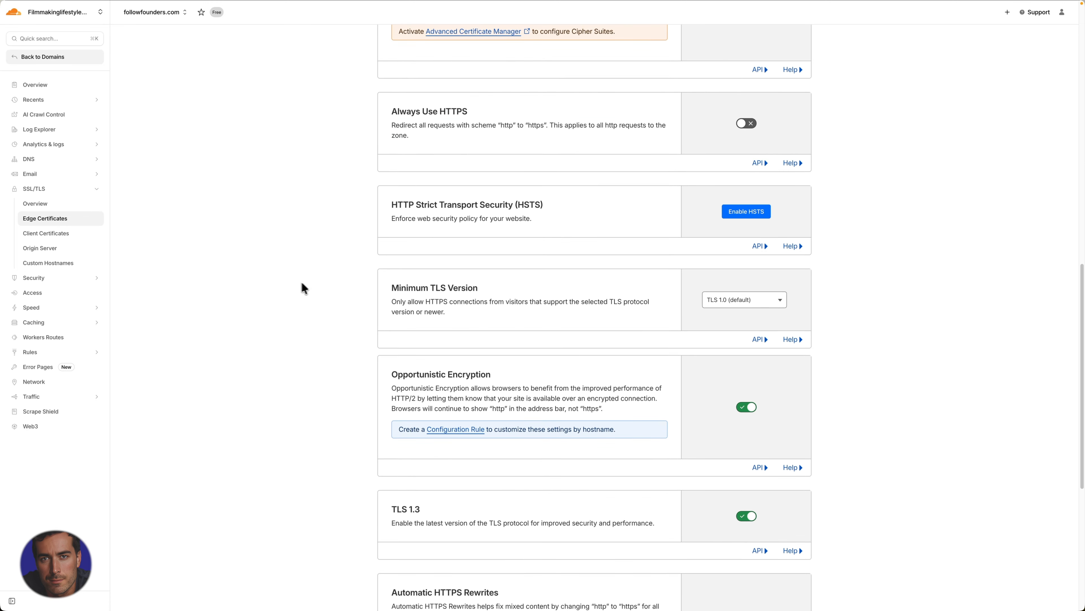
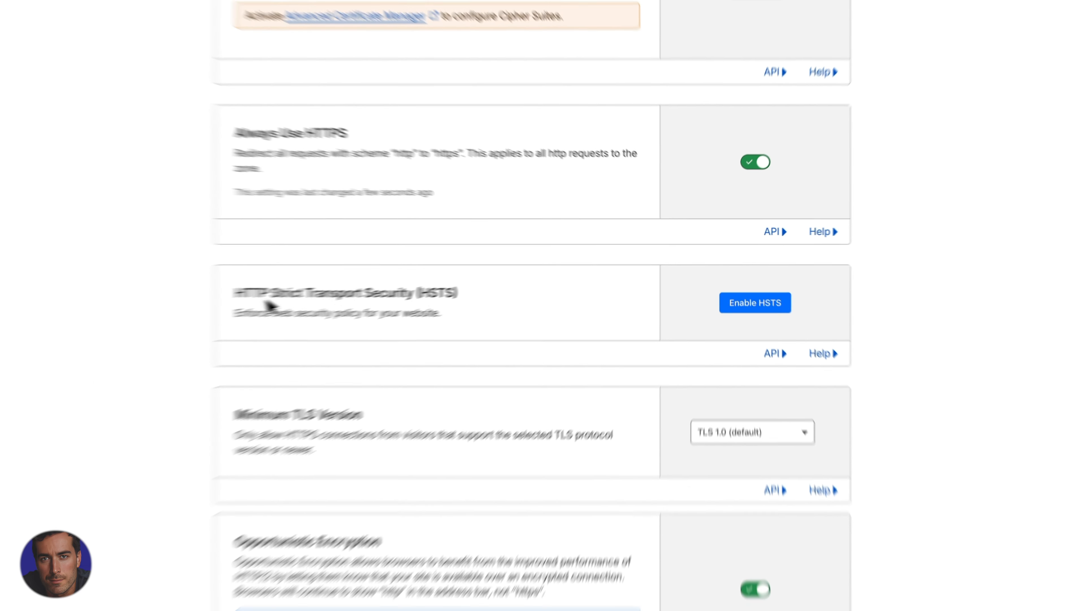
{"action": "scroll", "coordinate": [572, 276], "scroll_direction": "down", "scroll_amount": 3}
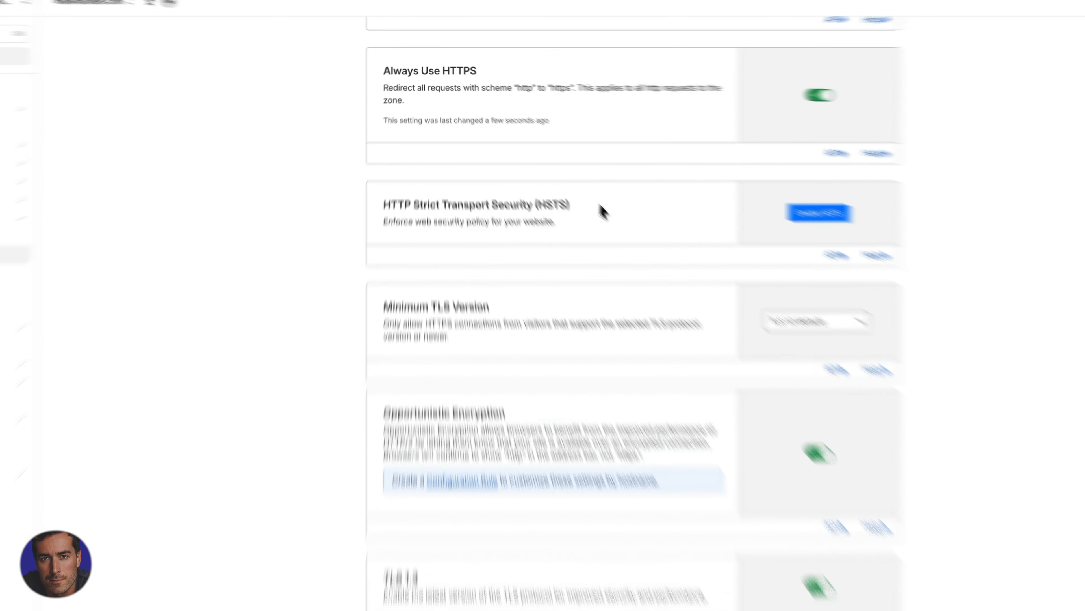
Step: Start enabling HTTP Strict Transport Security (HSTS), acknowledge its risks and proceed to its configuration
{"action": "left_click_drag", "start_coordinate": [570, 183], "coordinate": [370, 185]}
{"action": "left_click", "coordinate": [502, 306]}
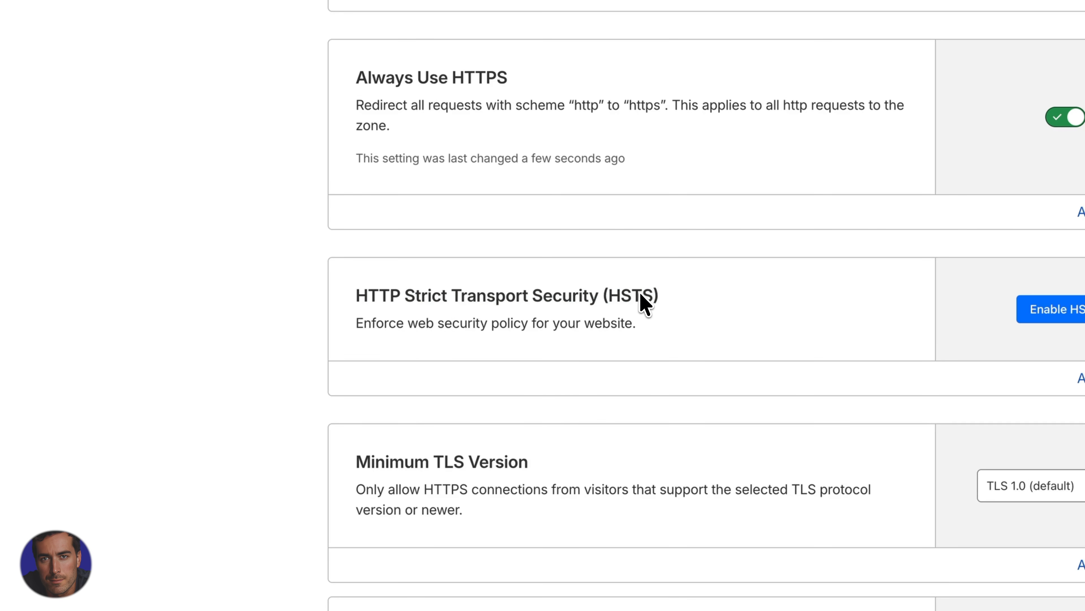
{"action": "left_click", "coordinate": [1058, 309]}
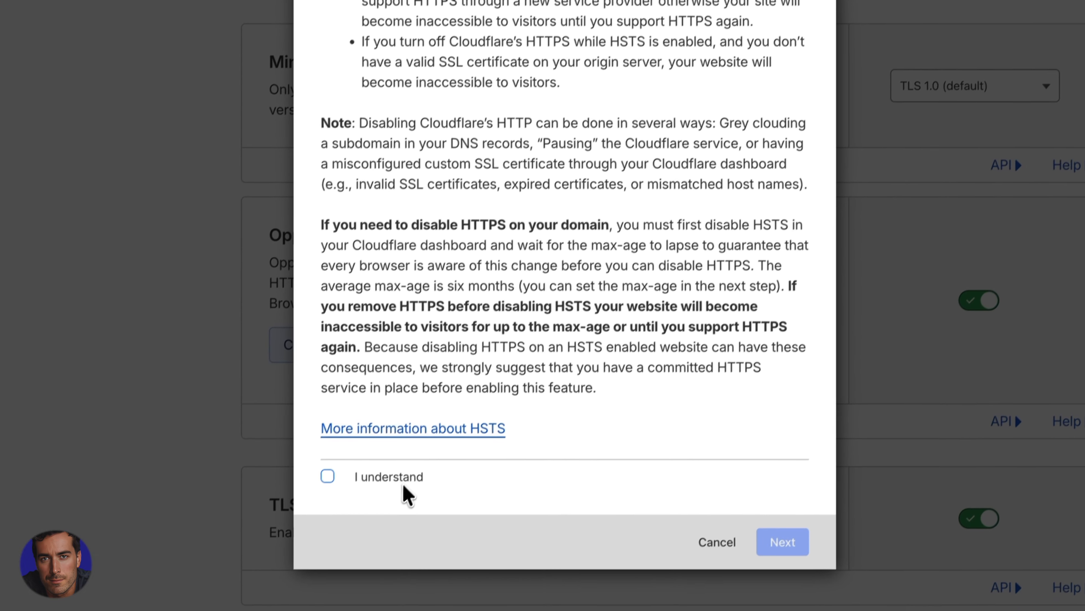
{"action": "left_click", "coordinate": [409, 470]}
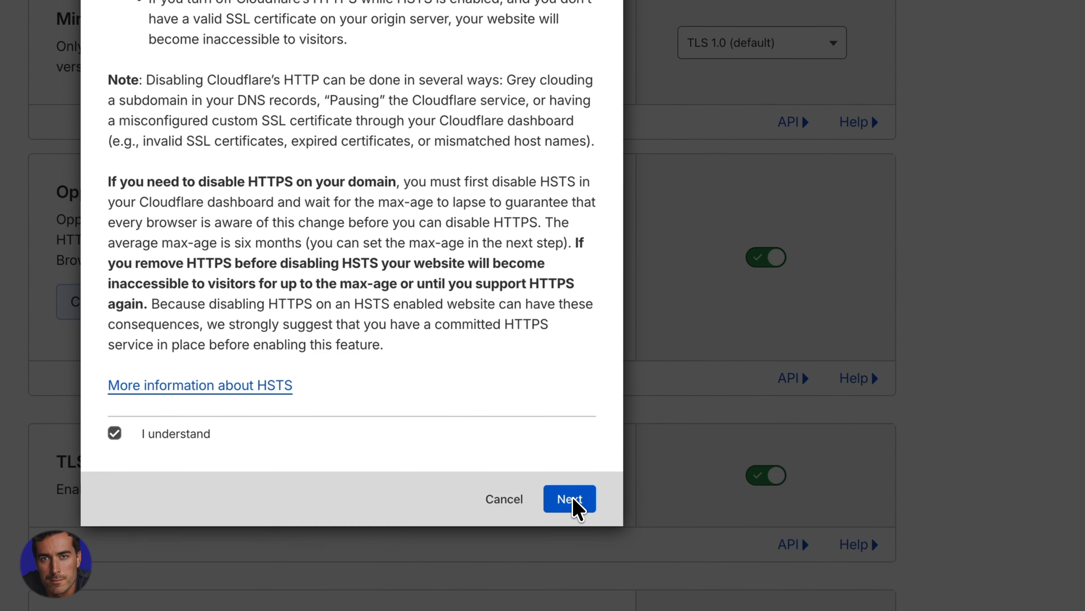
{"action": "left_click", "coordinate": [573, 504]}
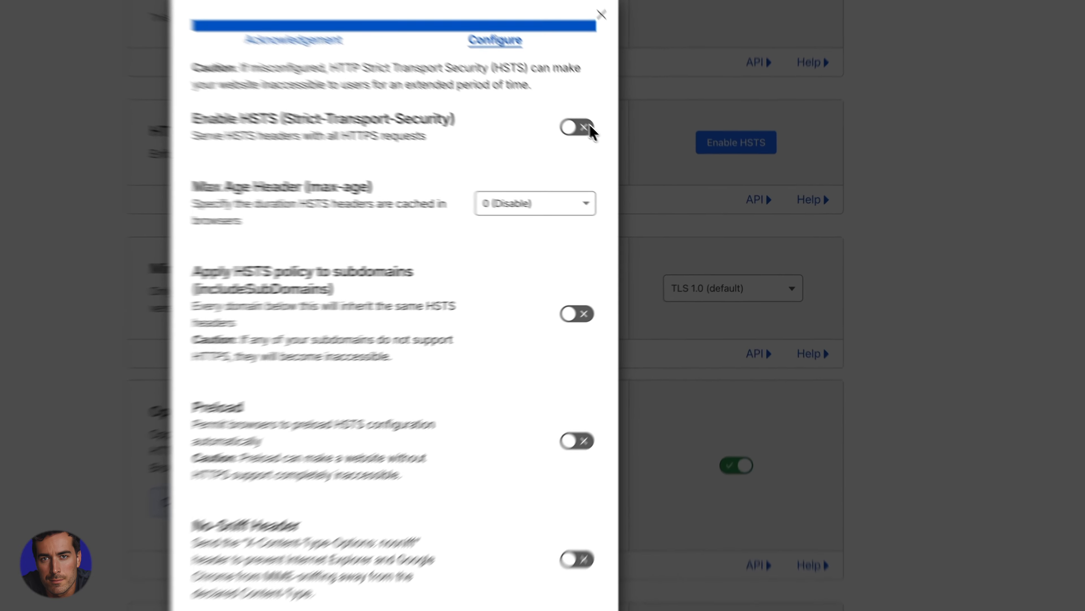
Step: Enable HSTS with a max-age of 6 months (Recommended) and apply the policy to subdomains
{"action": "left_click", "coordinate": [654, 175]}
{"action": "left_click", "coordinate": [629, 222]}
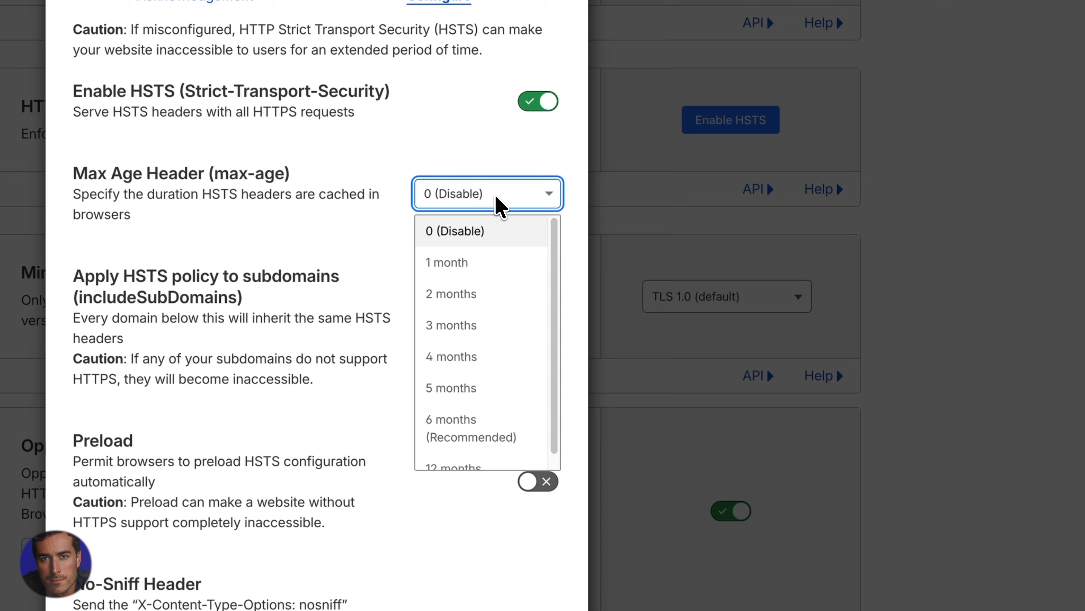
{"action": "left_click", "coordinate": [482, 431]}
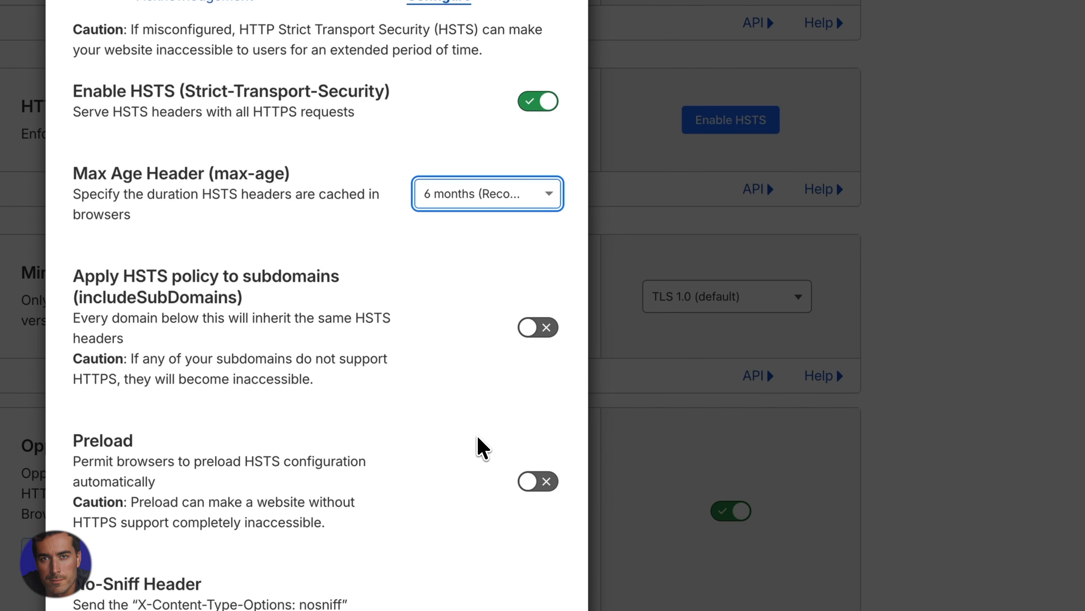
{"action": "left_click", "coordinate": [547, 335]}
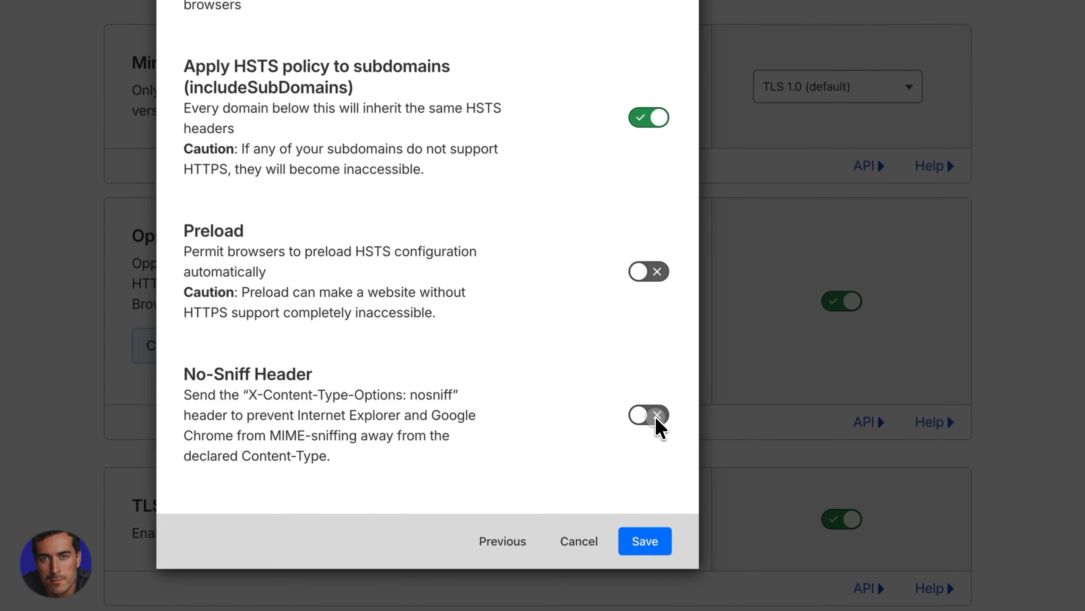
Step: Turn on the No-Sniff Header, save the HSTS configuration and review its summary
{"action": "left_click", "coordinate": [657, 420]}
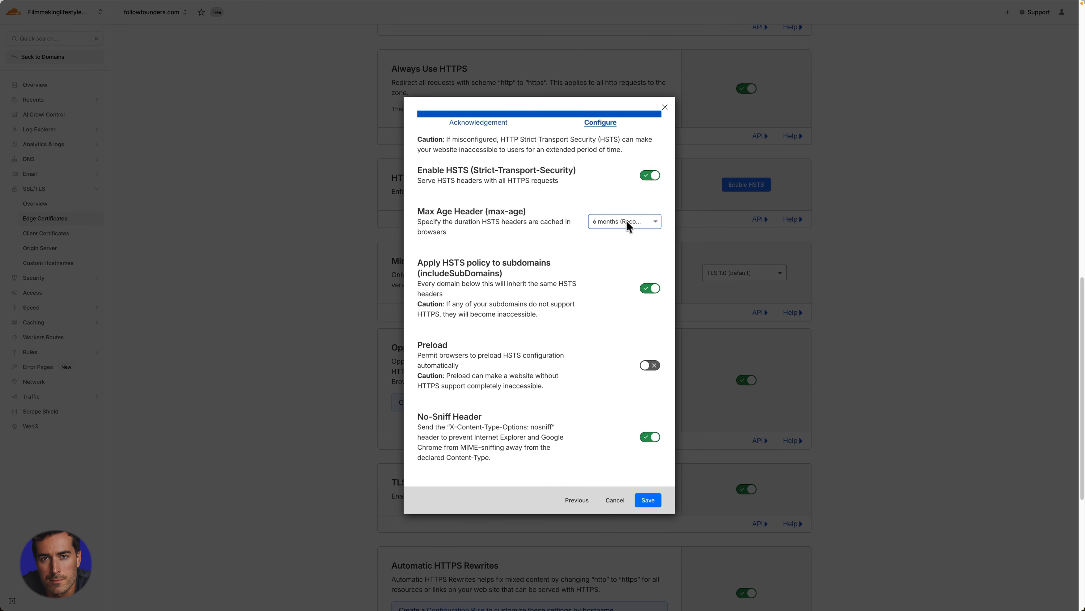
{"action": "left_click", "coordinate": [654, 225]}
{"action": "left_click", "coordinate": [654, 225]}
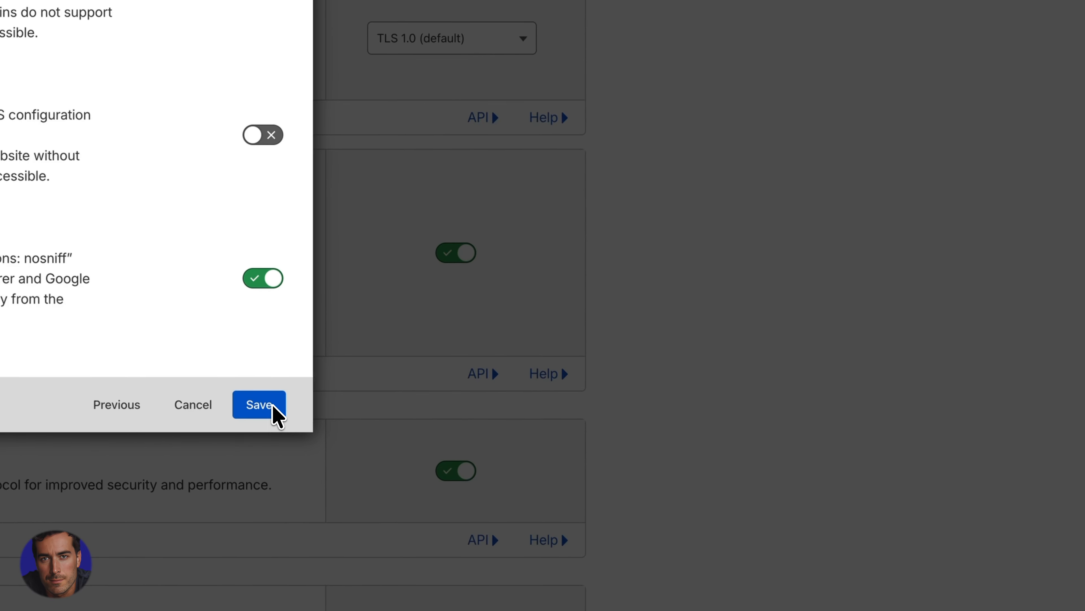
{"action": "left_click", "coordinate": [282, 413]}
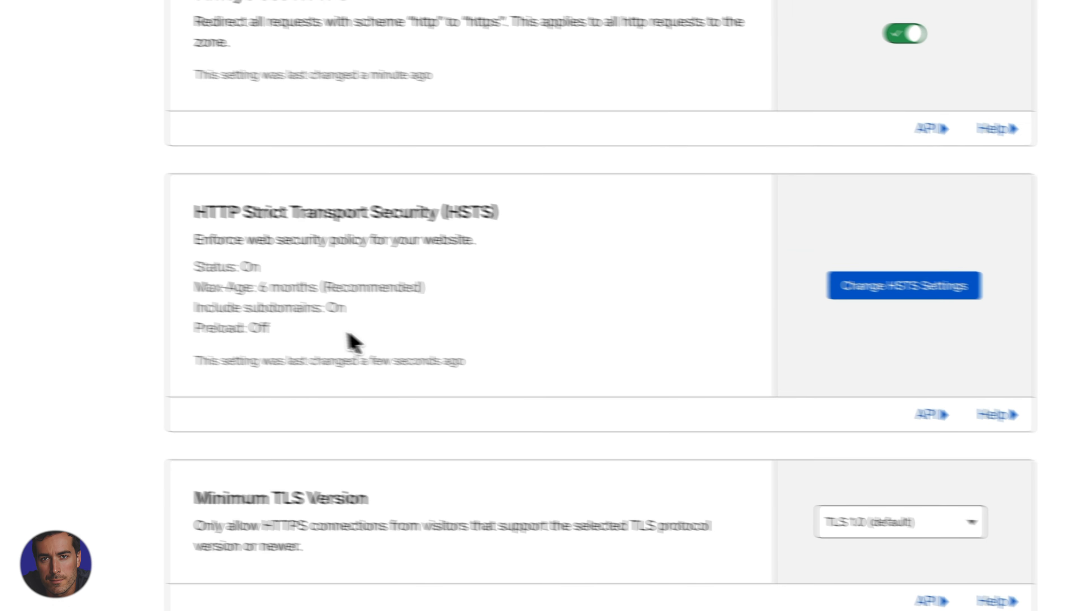
{"action": "left_click_drag", "start_coordinate": [351, 341], "coordinate": [278, 283]}
{"action": "left_click", "coordinate": [381, 253]}
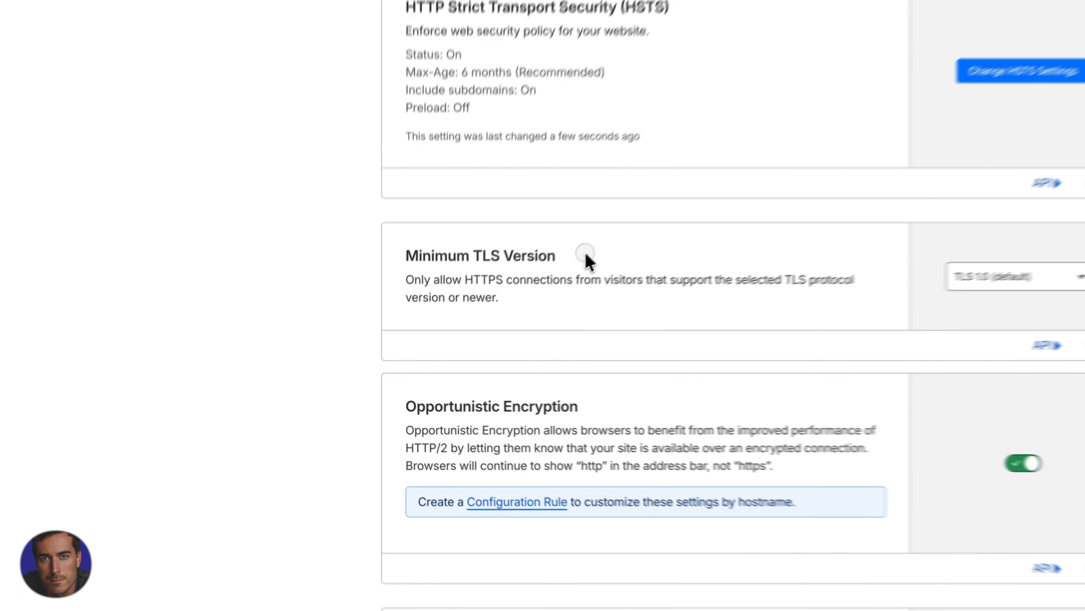
Step: Set the domain's Minimum TLS Version to TLS 1.2
{"action": "left_click_drag", "start_coordinate": [492, 323], "coordinate": [398, 323]}
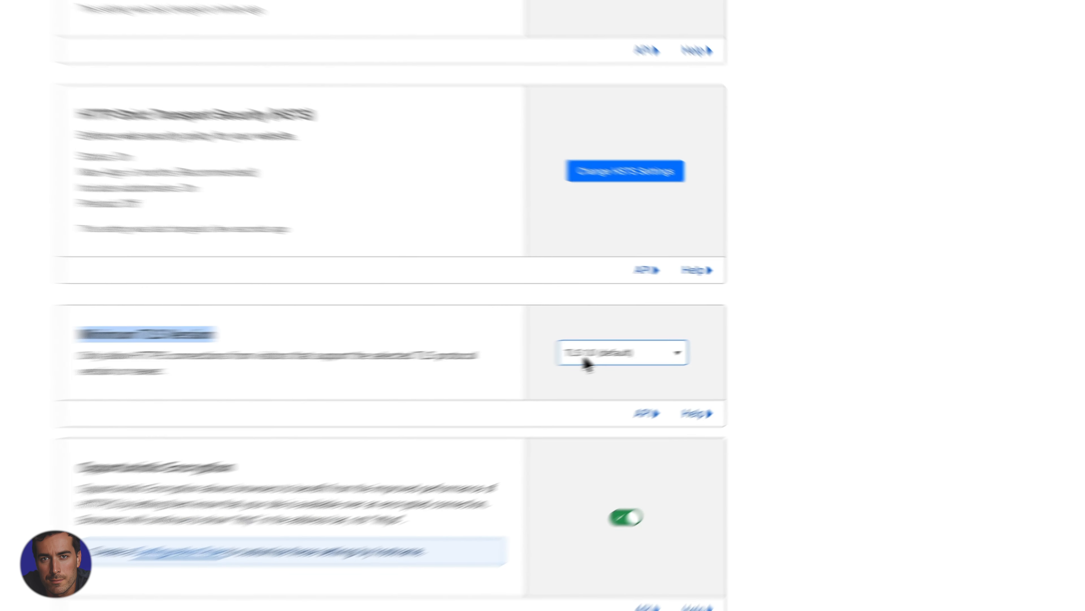
{"action": "left_click", "coordinate": [715, 336]}
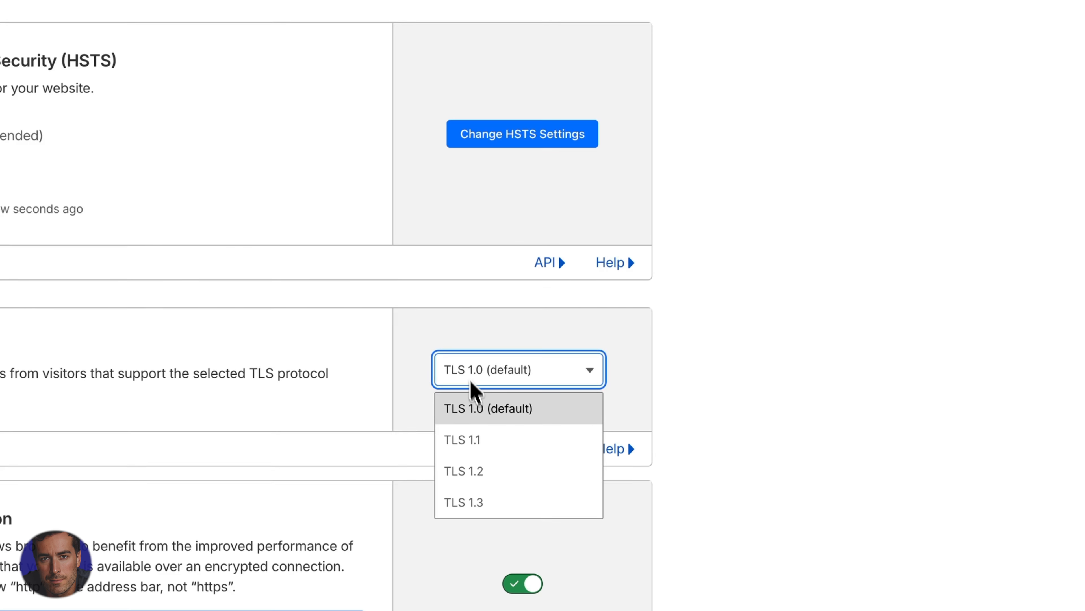
{"action": "left_click", "coordinate": [492, 469]}
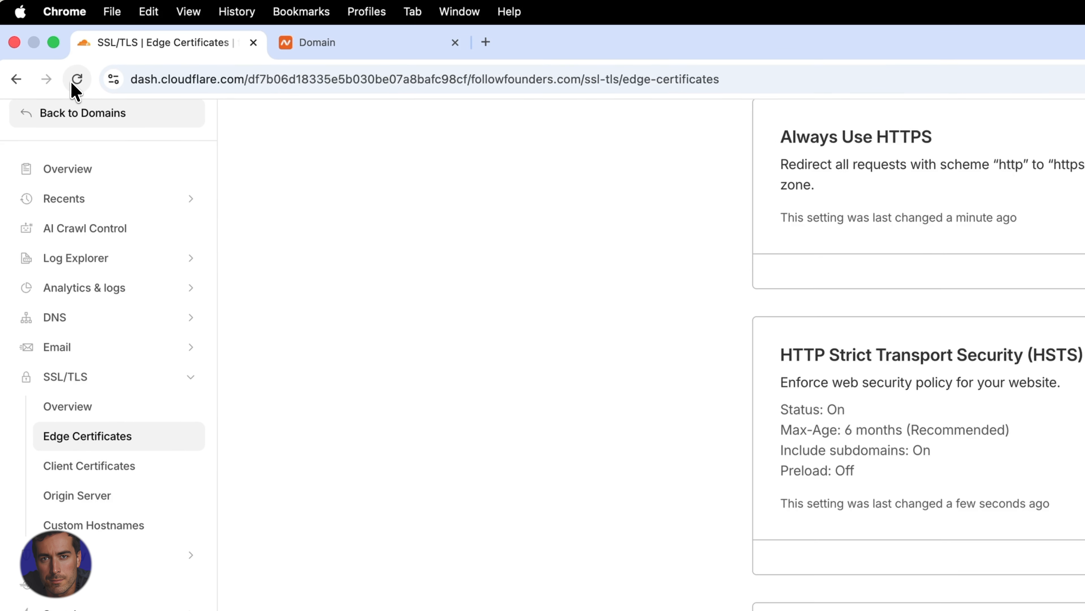
Step: Reload the edge certificate settings and check the Minimum TLS Version selection
{"action": "left_click", "coordinate": [74, 78]}
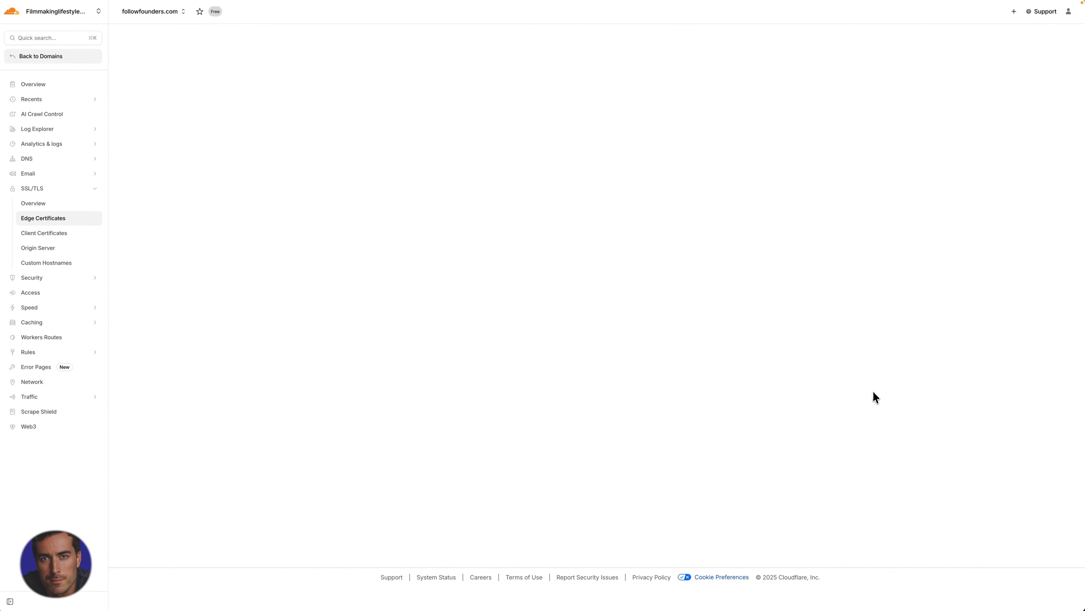
{"action": "scroll", "coordinate": [876, 398], "scroll_direction": "down", "scroll_amount": 15}
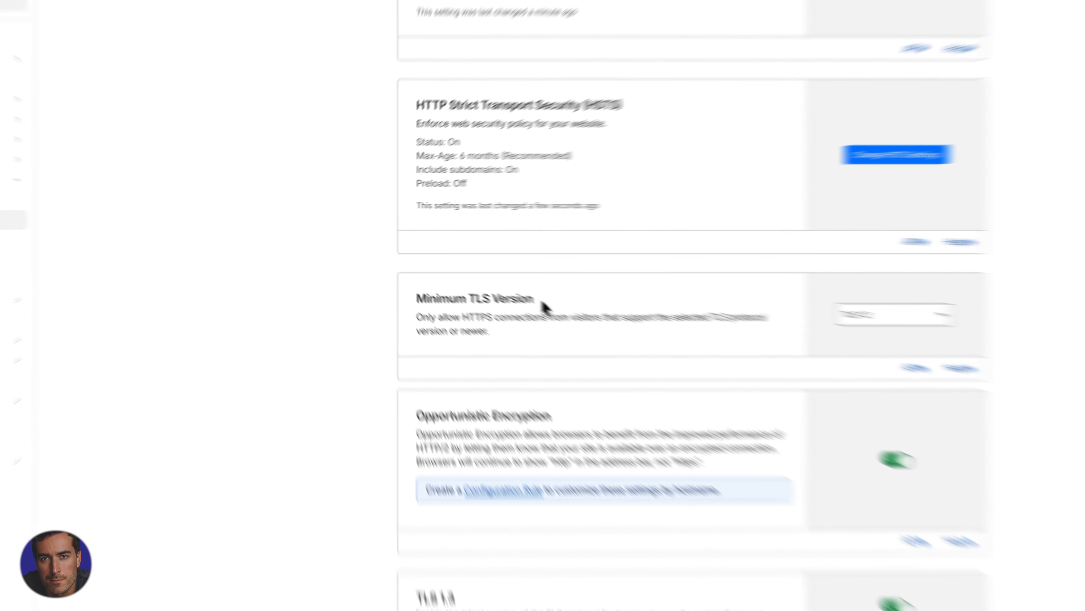
{"action": "left_click_drag", "start_coordinate": [541, 303], "coordinate": [416, 300]}
{"action": "scroll", "coordinate": [577, 419], "scroll_direction": "down", "scroll_amount": 5}
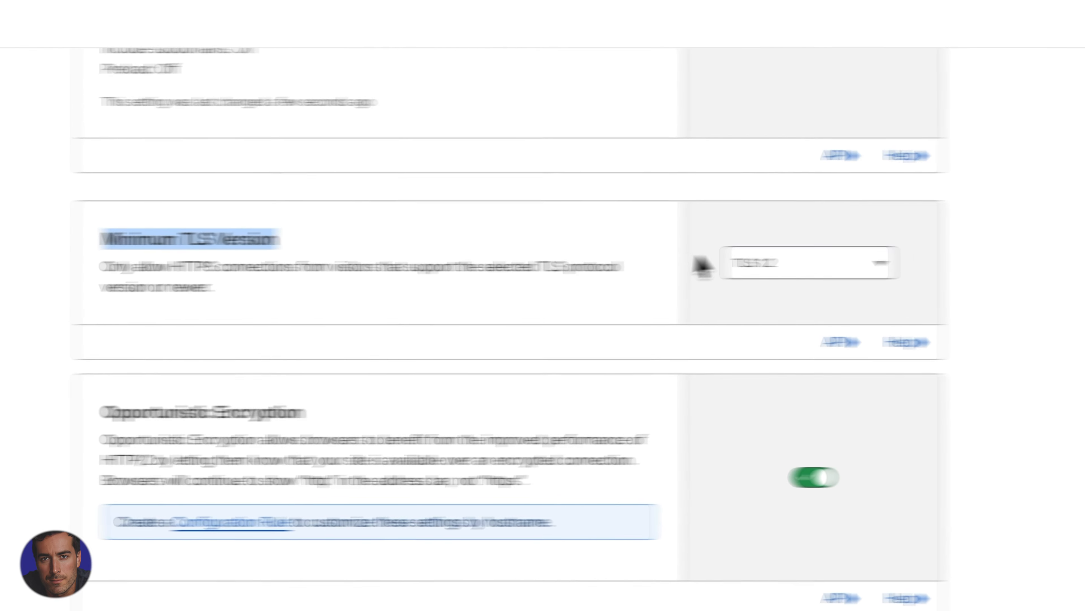
{"action": "left_click", "coordinate": [922, 257]}
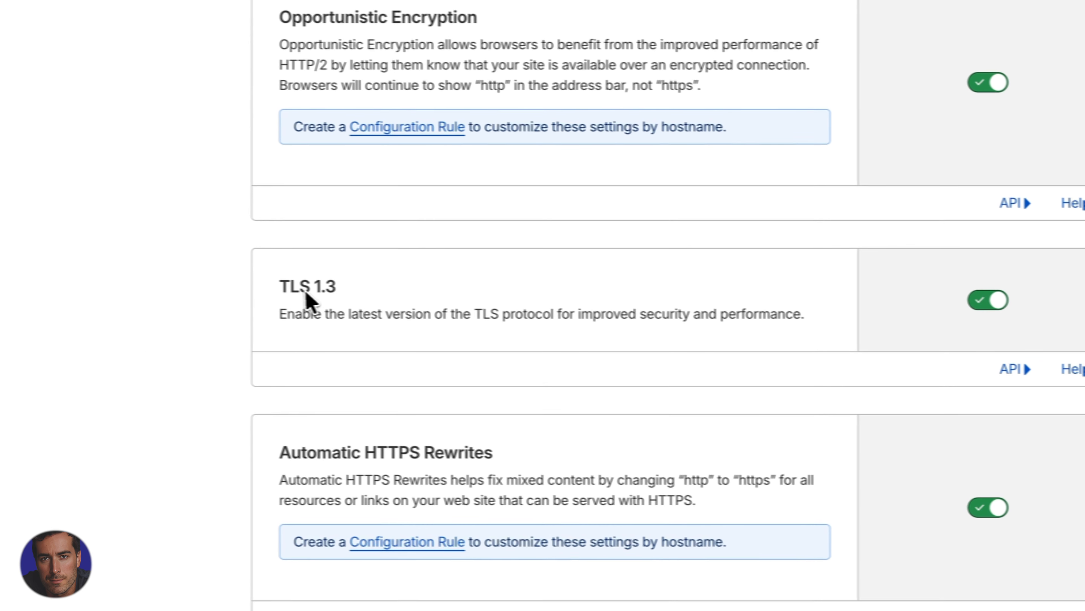
Step: Review the TLS 1.3 setting's description and reselect TLS 1.2 among the minimum TLS version options
{"action": "left_click_drag", "start_coordinate": [270, 292], "coordinate": [645, 341]}
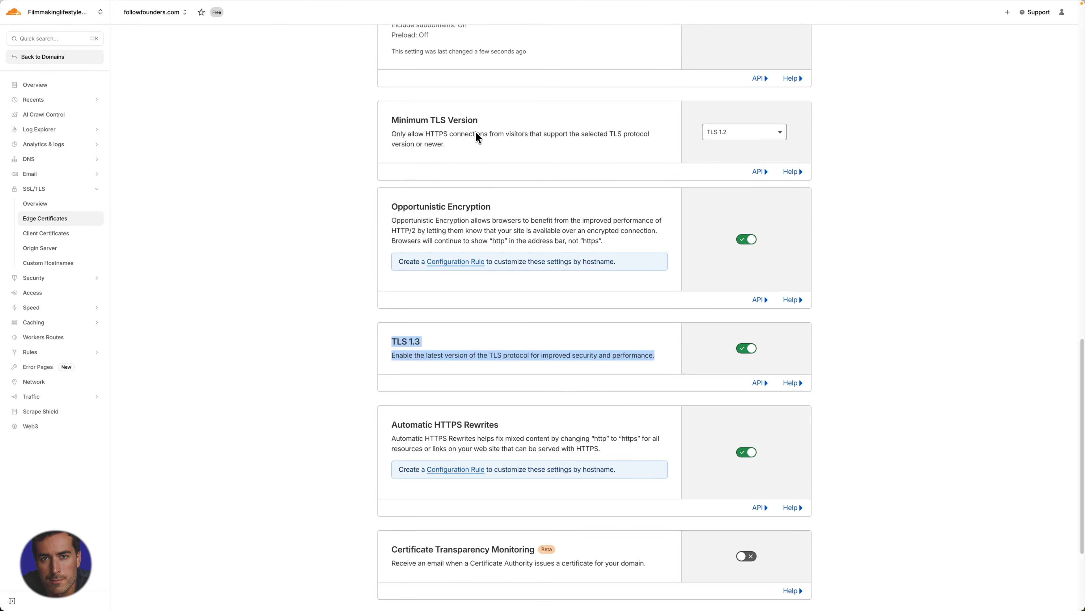
{"action": "left_click", "coordinate": [611, 358]}
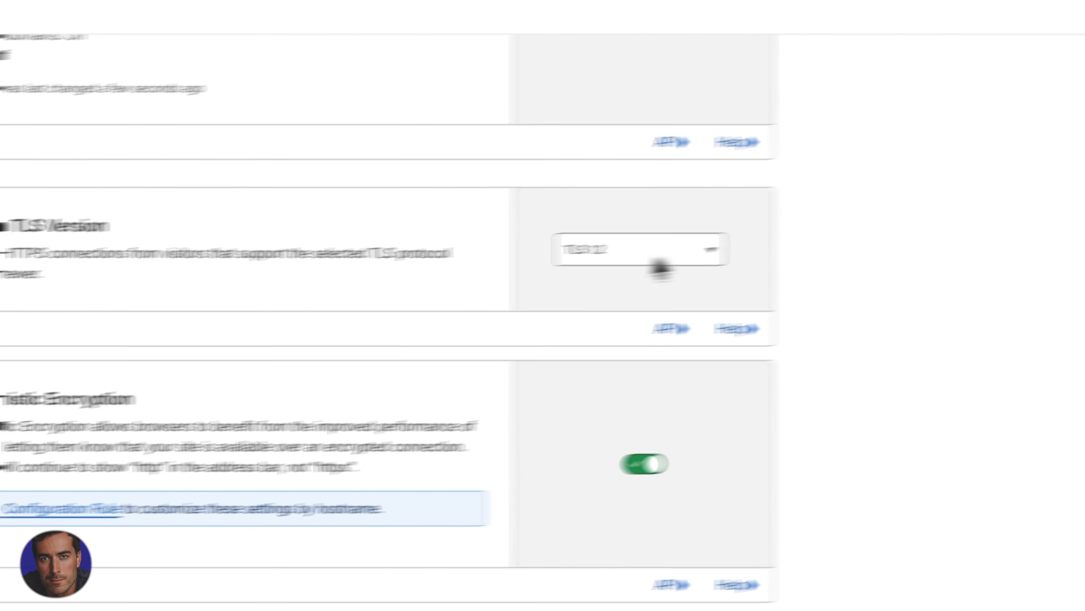
{"action": "left_click", "coordinate": [1047, 139]}
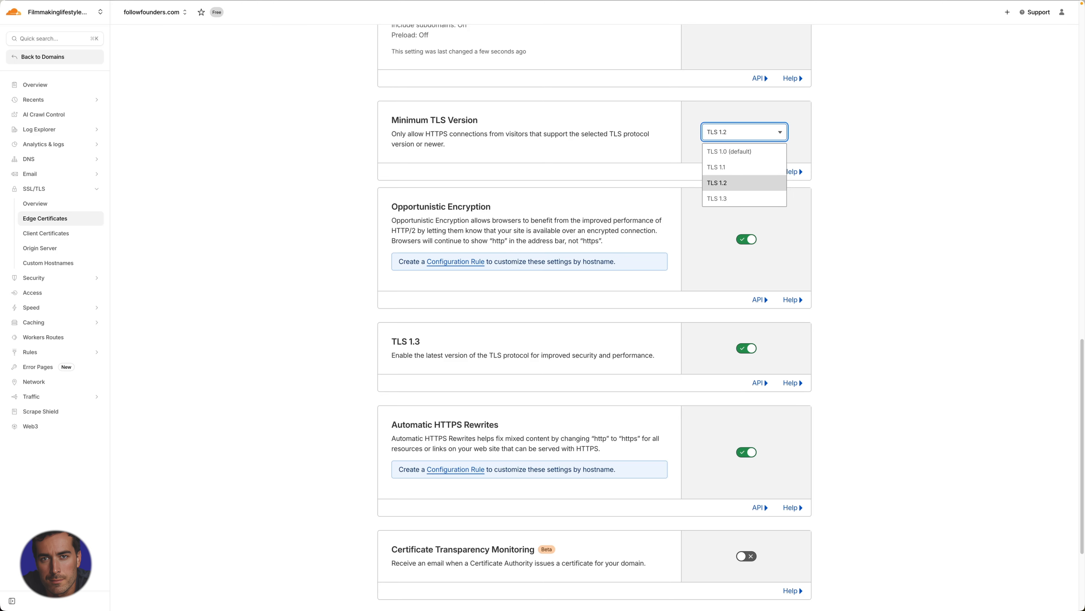
{"action": "left_click", "coordinate": [722, 183]}
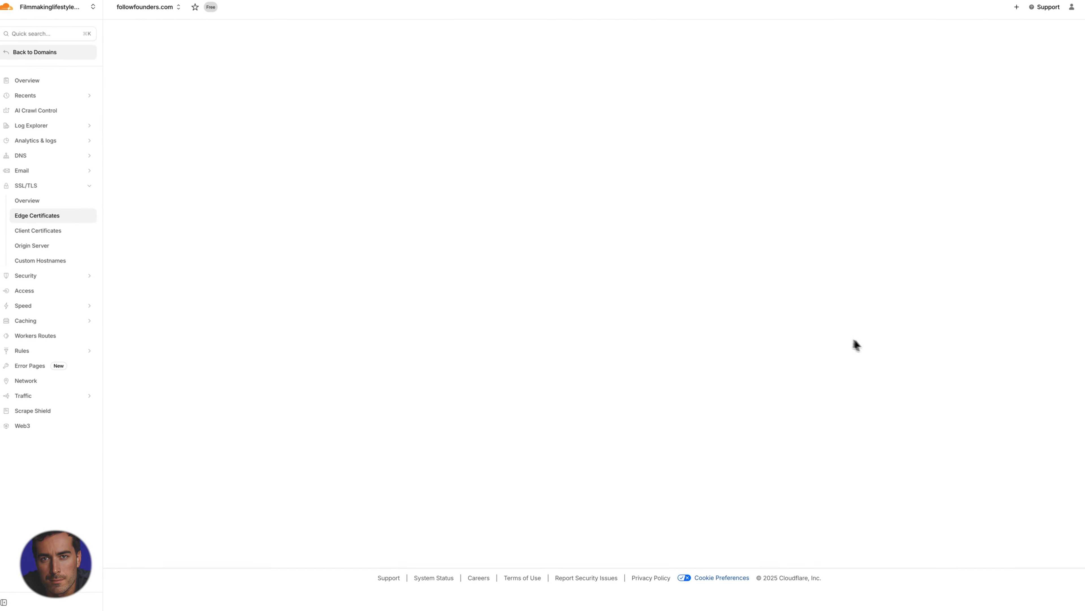
Step: Recheck the saved HSTS and Always Use HTTPS settings in the edge certificate settings
{"action": "scroll", "coordinate": [882, 350], "scroll_direction": "down", "scroll_amount": 10}
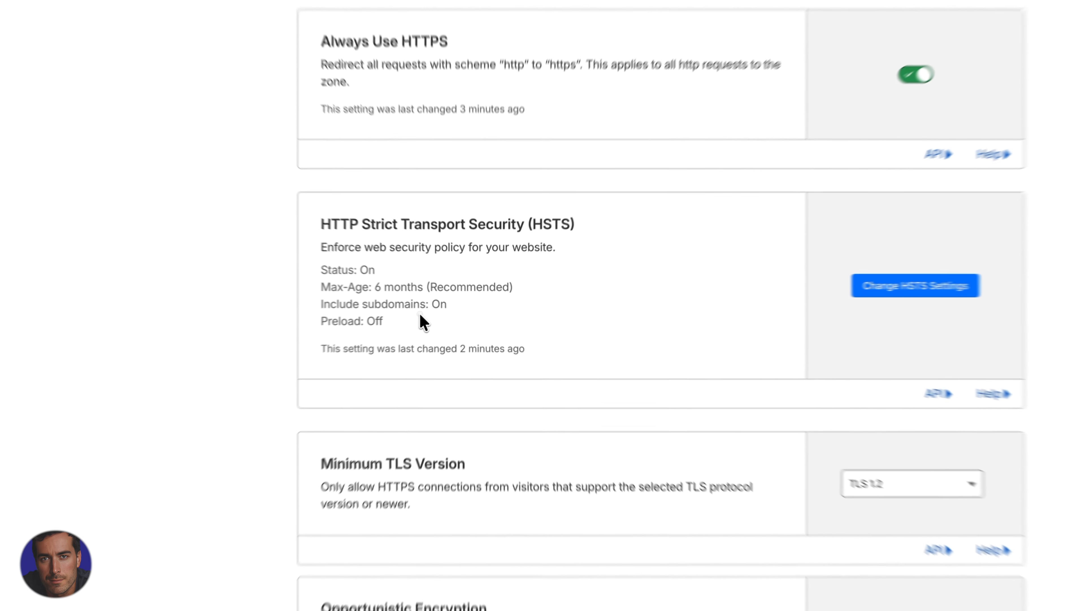
{"action": "left_click_drag", "start_coordinate": [421, 319], "coordinate": [332, 259]}
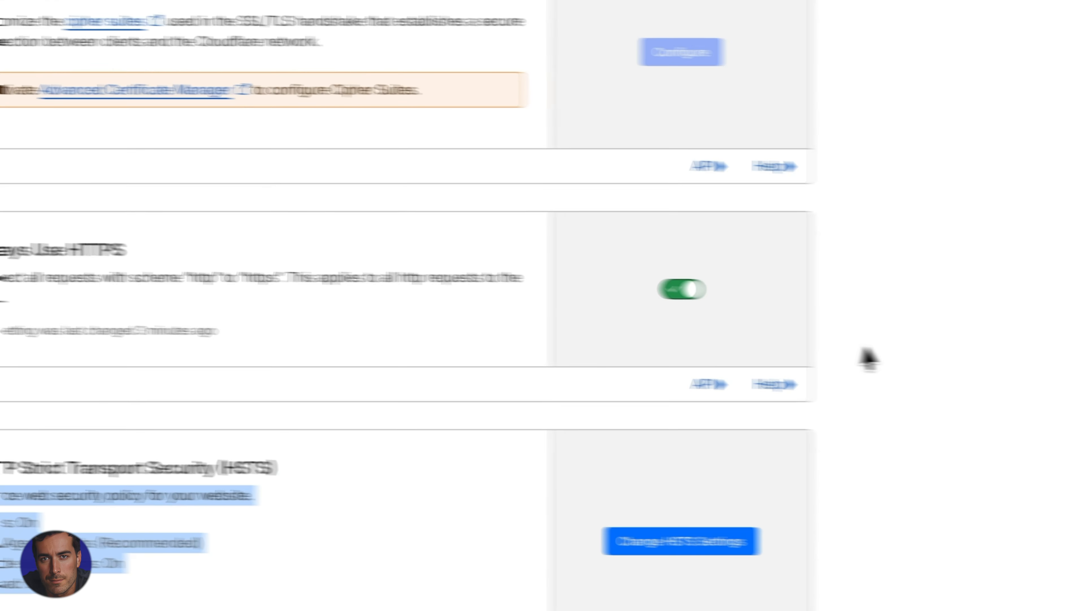
{"action": "left_click", "coordinate": [765, 345]}
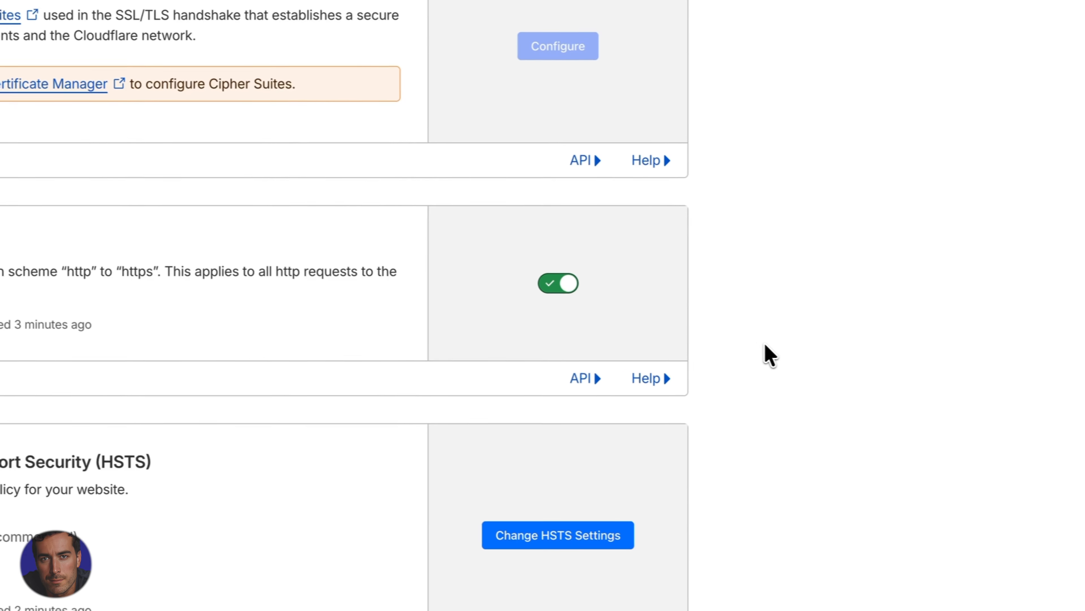